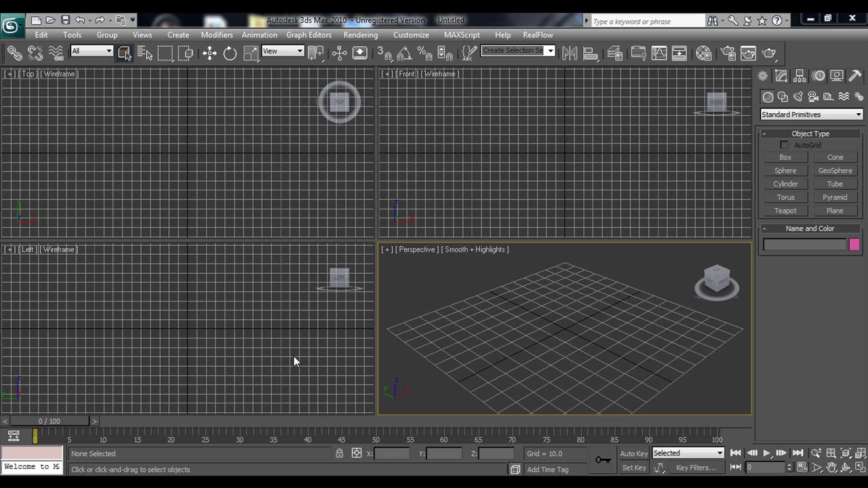
Switch to the media player, lower its playback volume, and return to 3ds Max.
key(alt+Tab)
drag(98, 304, 81, 305)
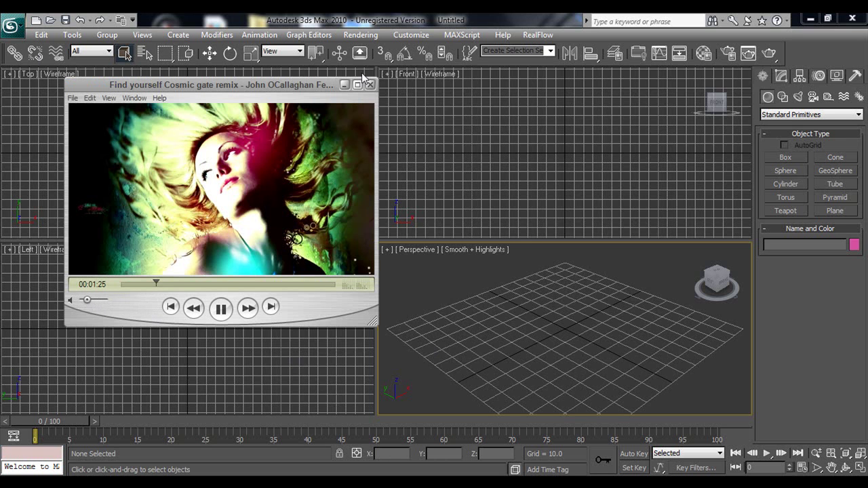
key(alt+Tab)
Set the selection filter to Geometry and return it to All.
click(95, 51)
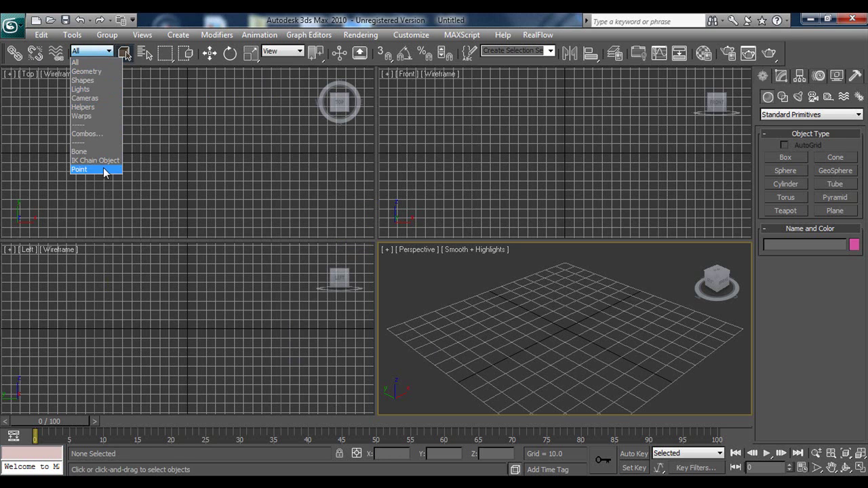
click(88, 71)
click(97, 51)
click(92, 62)
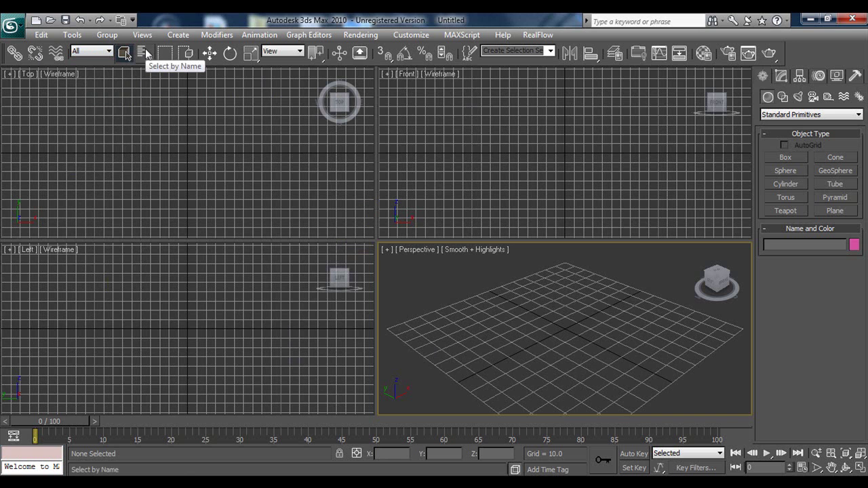
Create a box about 81 long, 50 wide and 32 high in the Perspective view.
click(787, 157)
drag(535, 335, 509, 262)
click(500, 209)
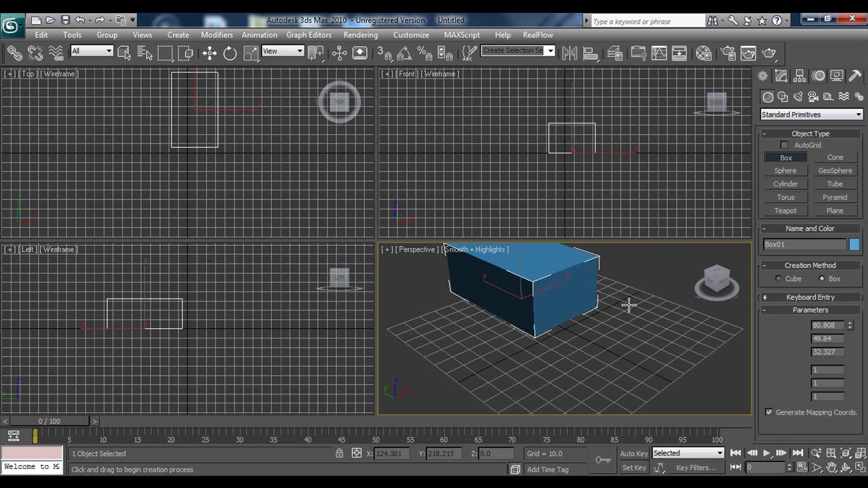
Create a wide, low cylinder overlapping the box in the Perspective view and clear the selection.
click(792, 183)
drag(539, 281, 546, 228)
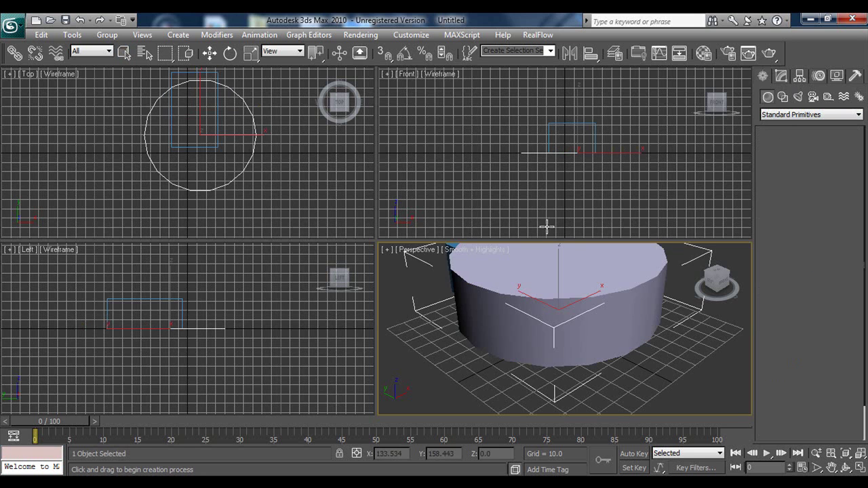
click(547, 338)
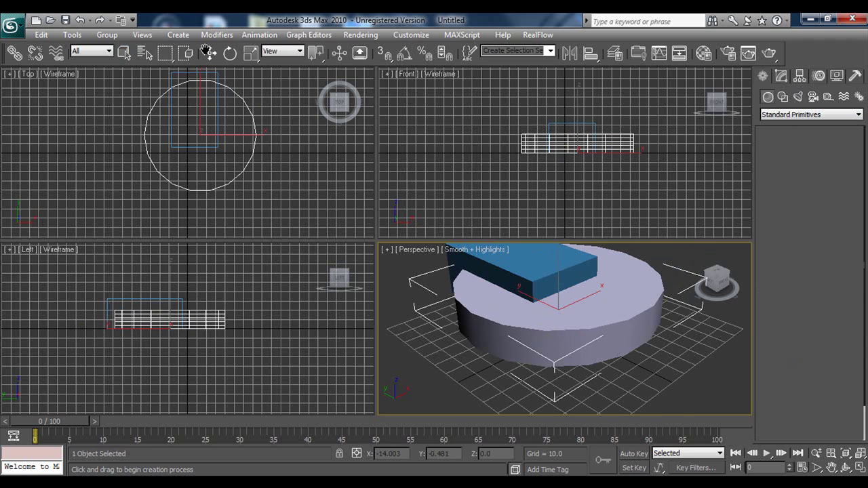
click(124, 53)
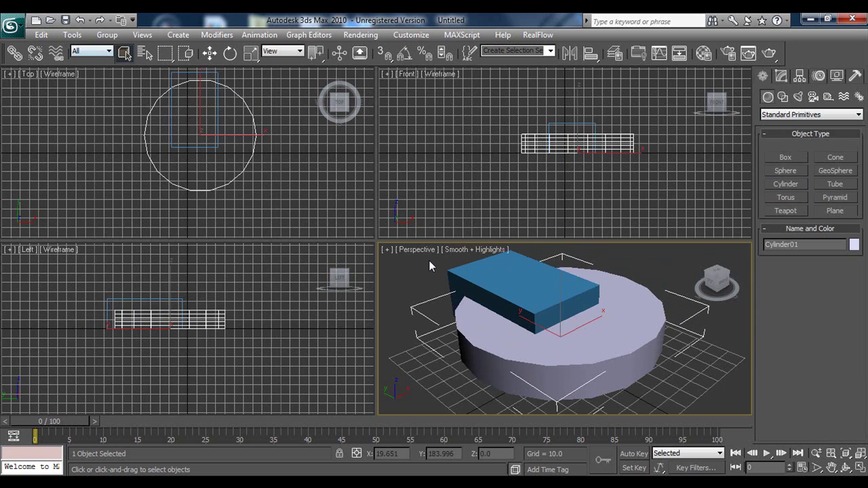
click(673, 397)
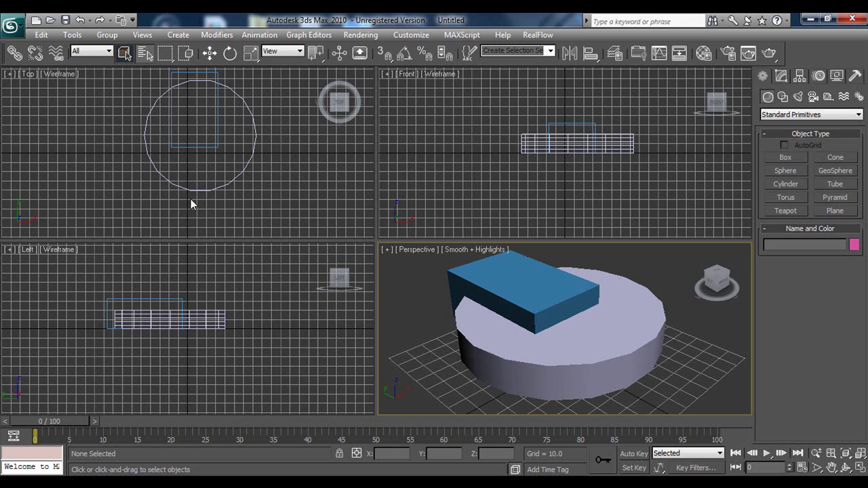
Select Box01 by name from the list of scene objects.
key(h)
key(h)
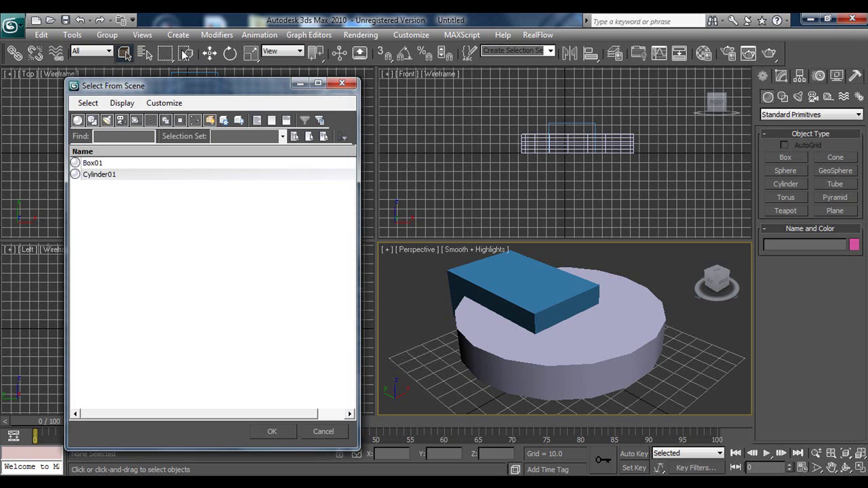
click(93, 162)
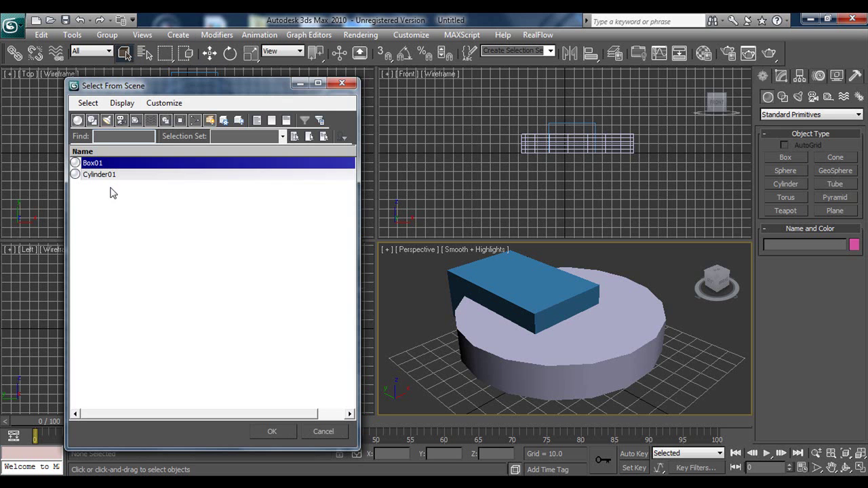
click(273, 432)
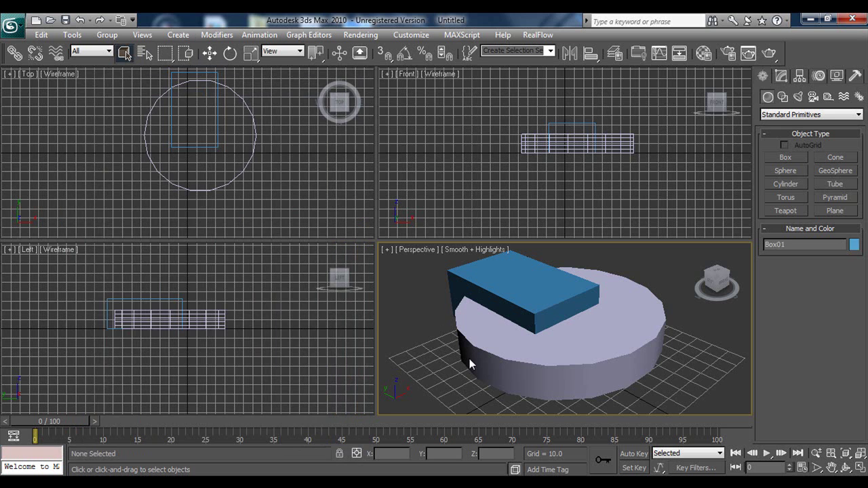
click(479, 291)
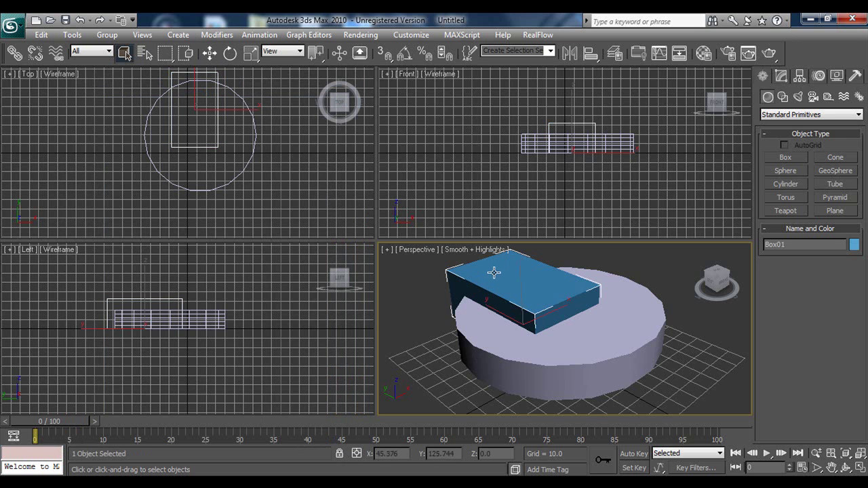
Select all objects in the scene and delete them.
click(420, 371)
key(ctrl+a)
key(Delete)
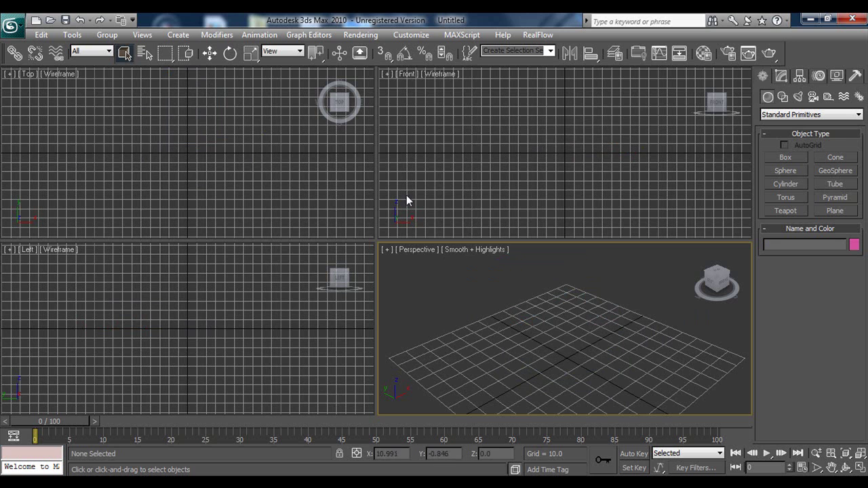
Switch region selection to window mode and sweep a selection region across the Perspective grid.
click(186, 53)
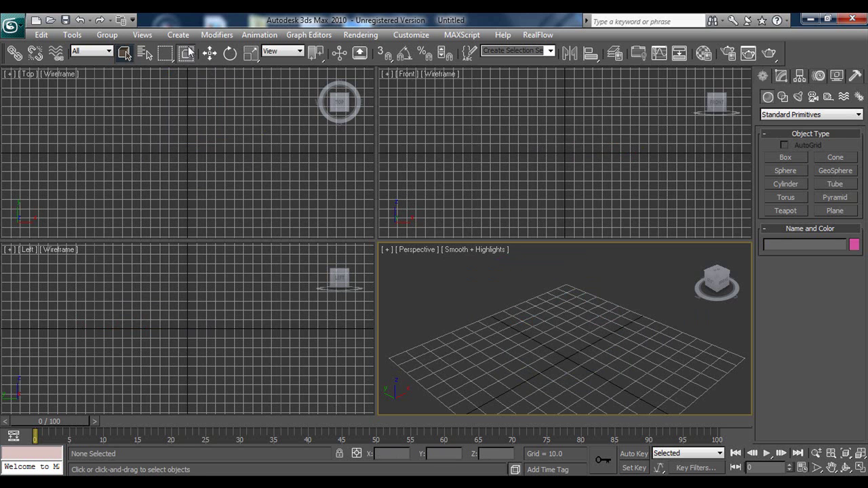
drag(455, 277, 610, 398)
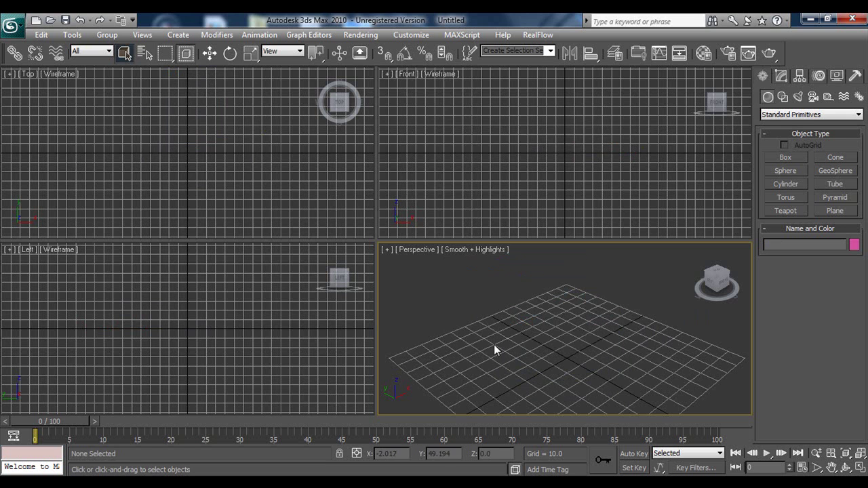
Try the Move, Rotate and Scale tools in turn, toggling angle snap on and back off.
click(209, 54)
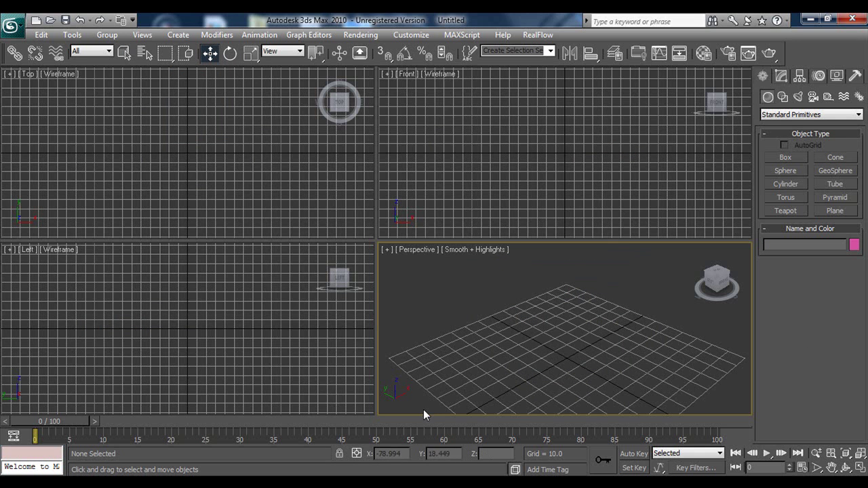
click(231, 54)
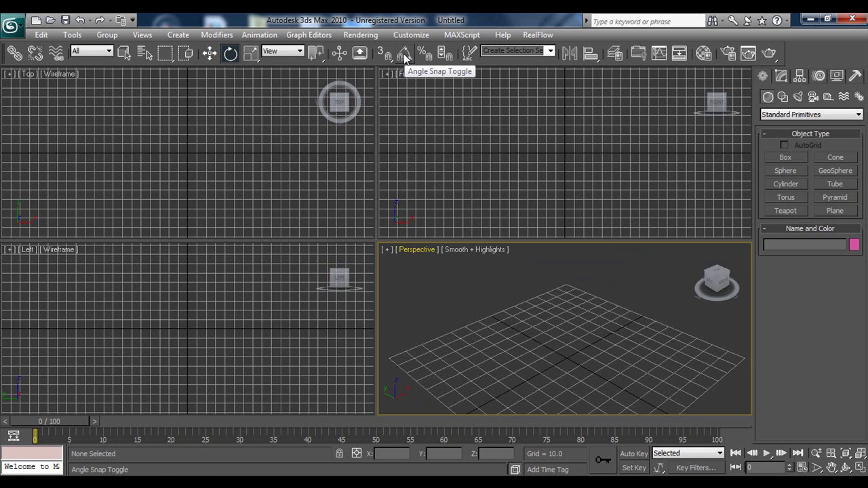
click(404, 54)
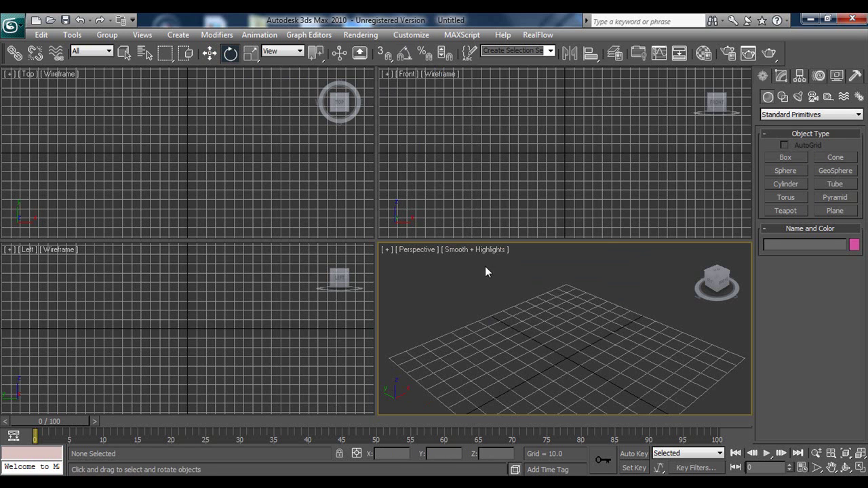
click(404, 53)
click(249, 54)
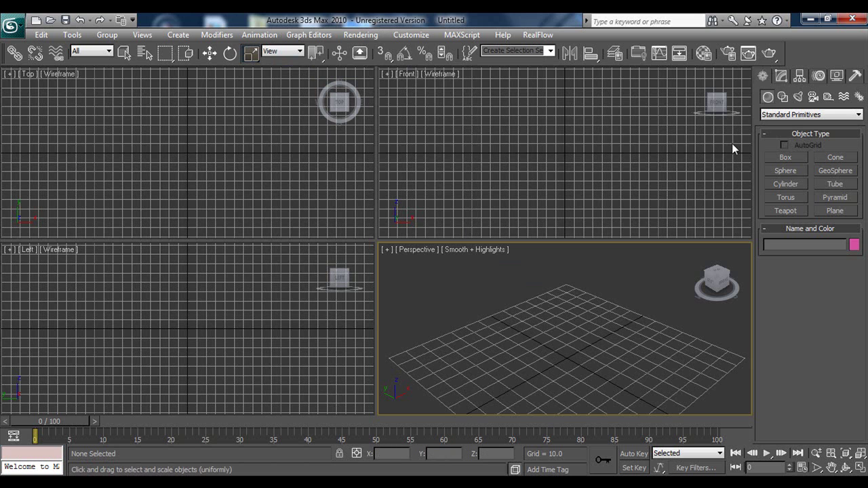
Create a box near the centre of the grid in the Perspective view.
click(783, 158)
drag(514, 343, 607, 292)
click(577, 285)
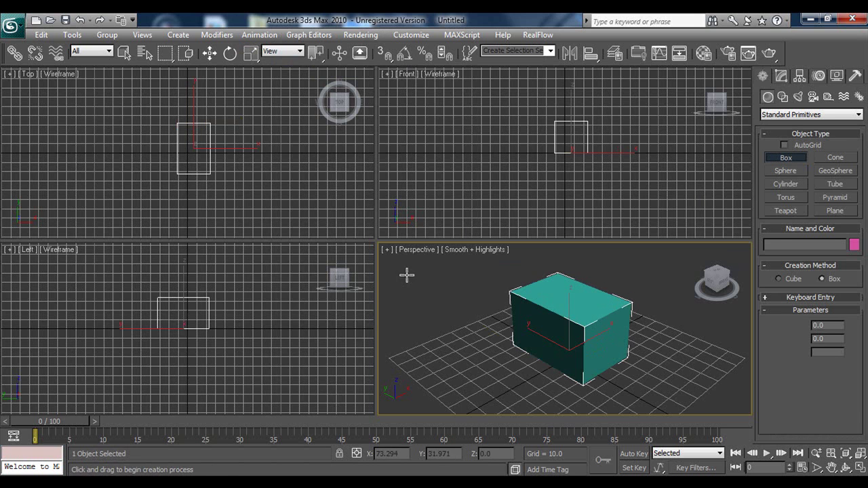
Scale the box up to about 208% in X, 151% in Y and 175% in Z.
click(250, 53)
drag(618, 342, 569, 262)
drag(493, 380, 629, 314)
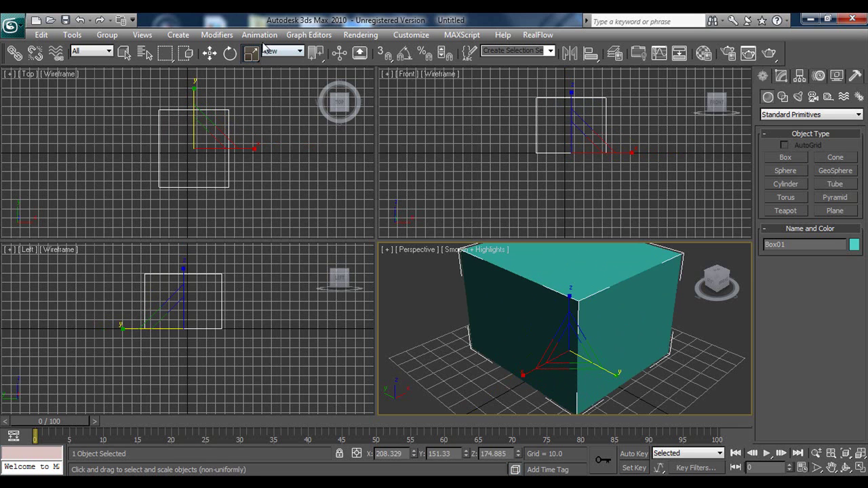
click(289, 52)
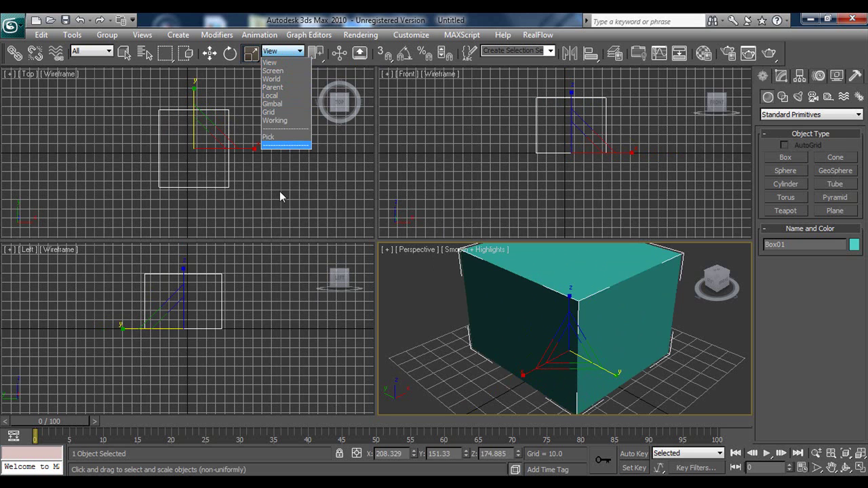
click(292, 52)
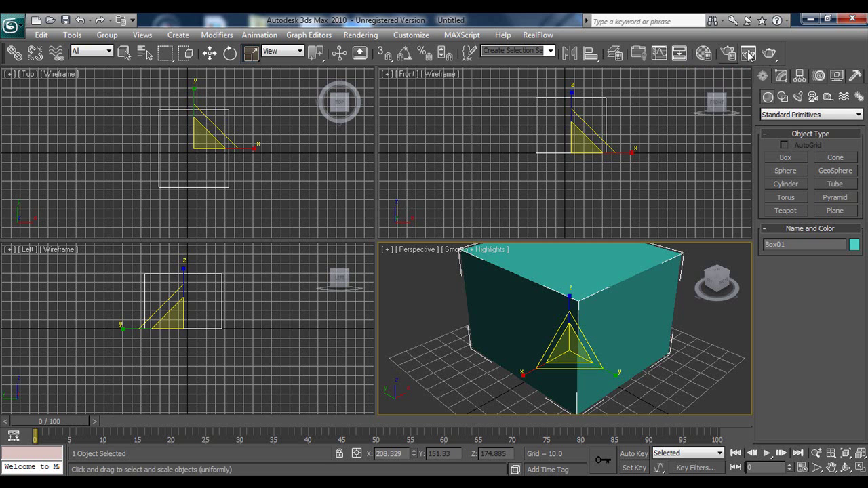
Open the Material Editor and assign the first sample material, 01 - Default, to the box.
click(701, 53)
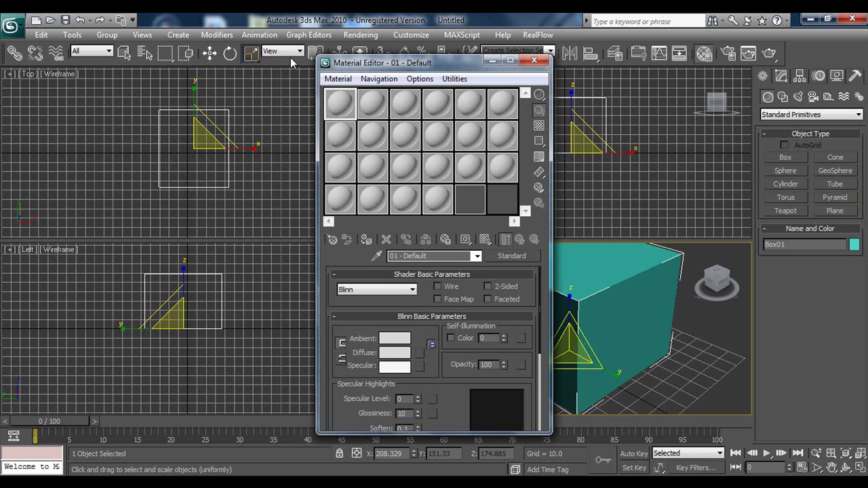
drag(339, 62, 223, 45)
drag(224, 85, 631, 301)
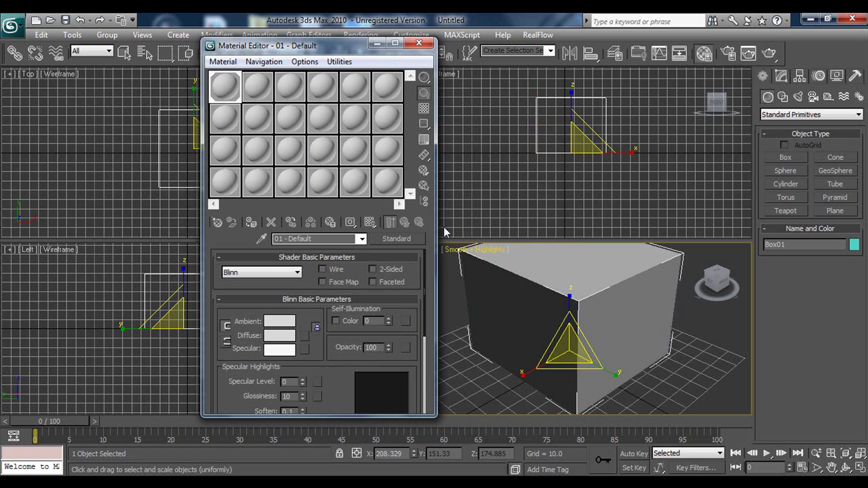
Set the material's ambient color to a turquoise with red 0, green 217 and blue 138.
click(279, 321)
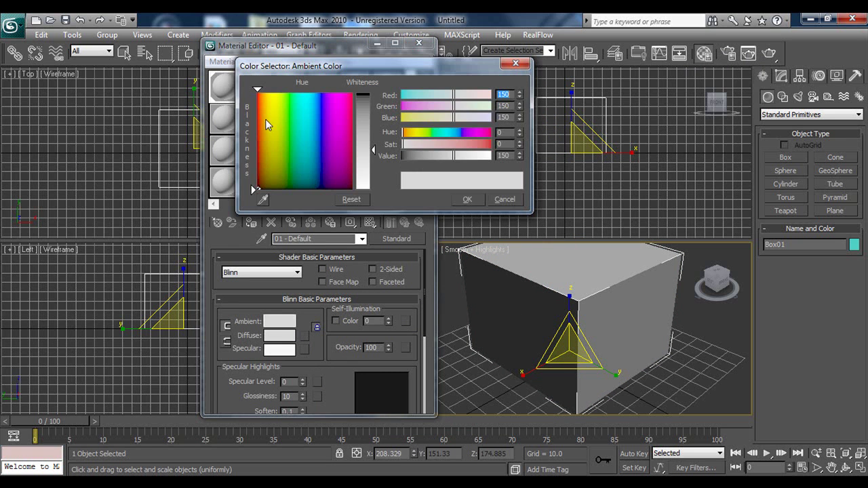
click(299, 107)
drag(373, 139, 373, 94)
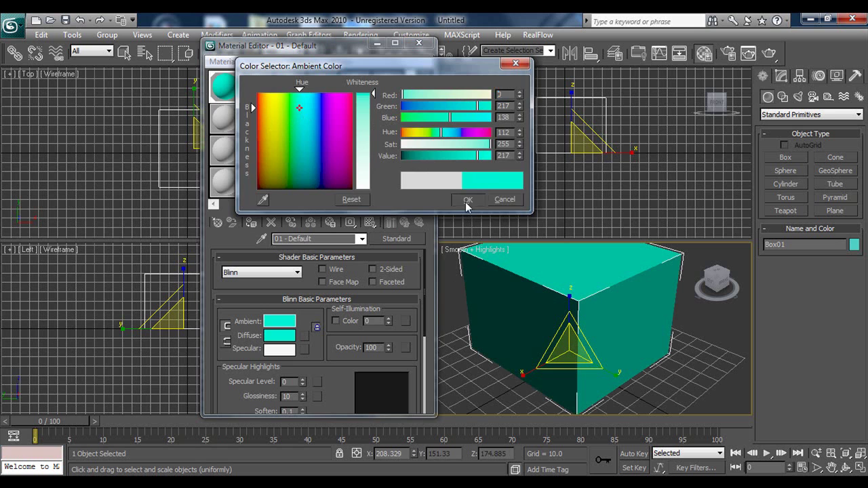
click(466, 203)
Look over the material's map channels and collapse the Maps section again.
scroll(341, 387, down, 5)
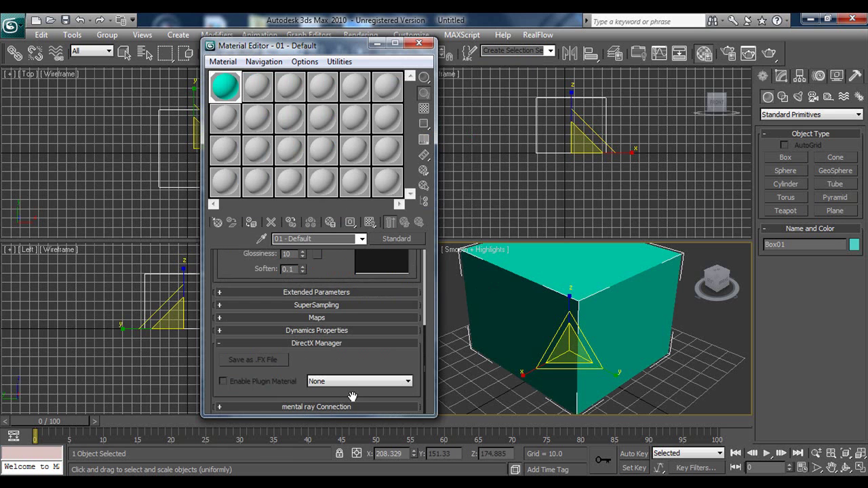
click(318, 323)
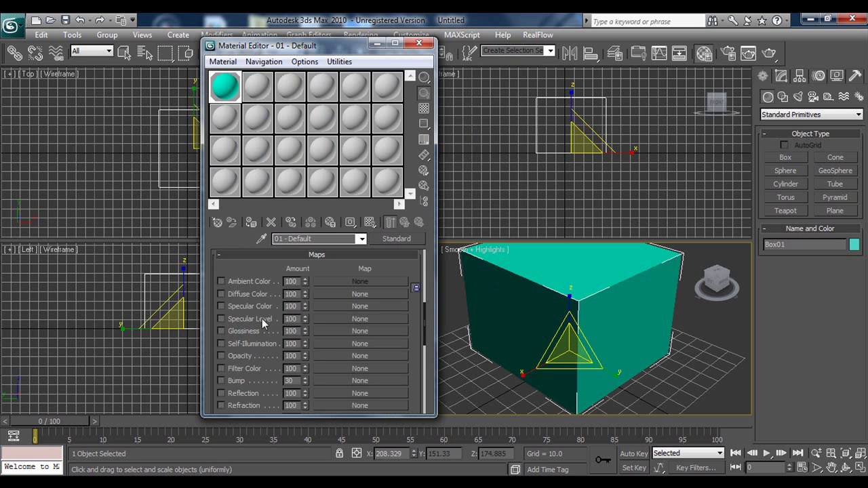
click(269, 255)
Set the material's specular level to 92 and glossiness to 62, and close the Material Editor.
drag(337, 268, 303, 351)
click(288, 352)
text(92)
key(Return)
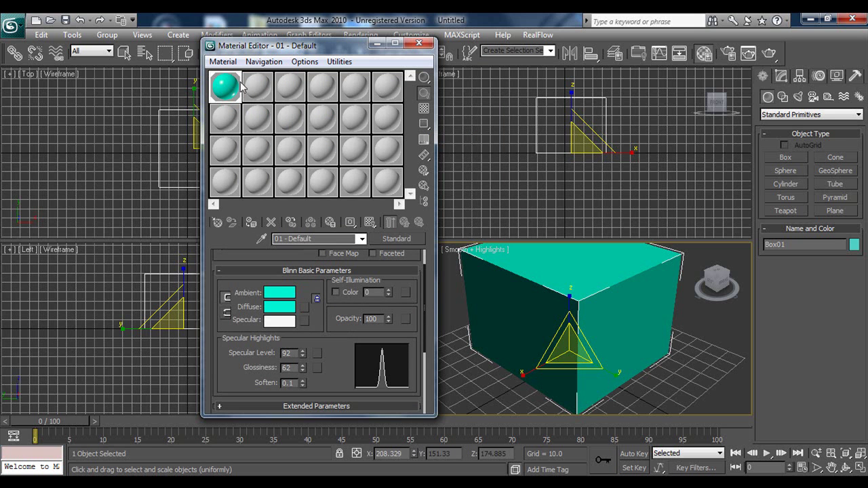
click(419, 44)
Open Render Setup, review the common render parameters down to the output options, and close it.
key(r)
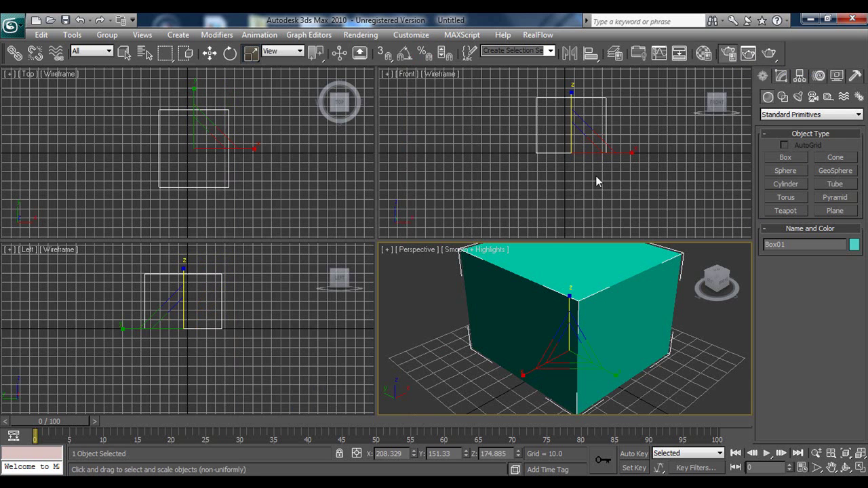
key(F10)
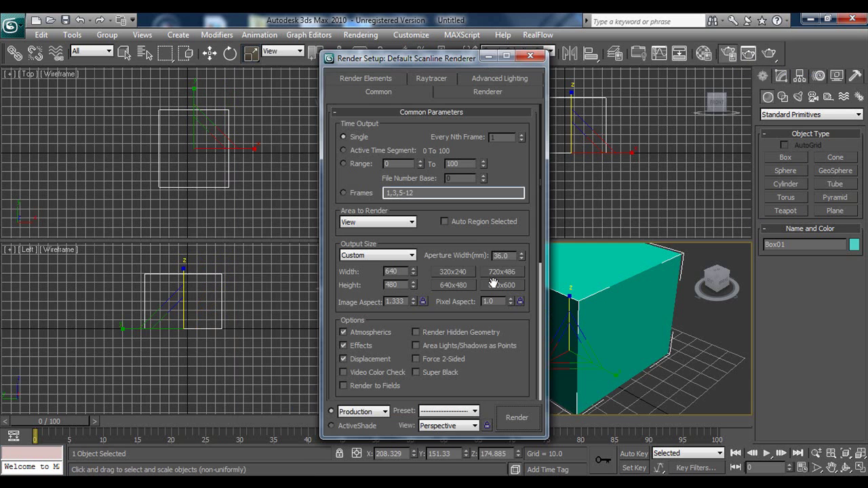
scroll(501, 121, down, 5)
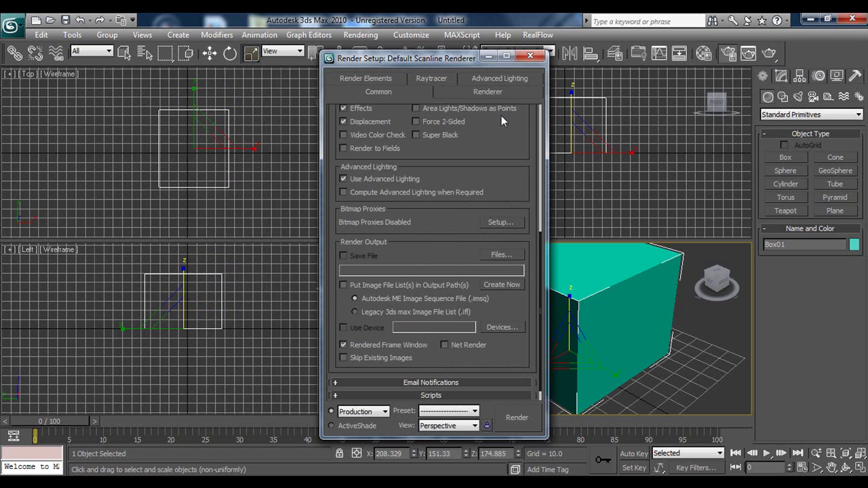
click(531, 56)
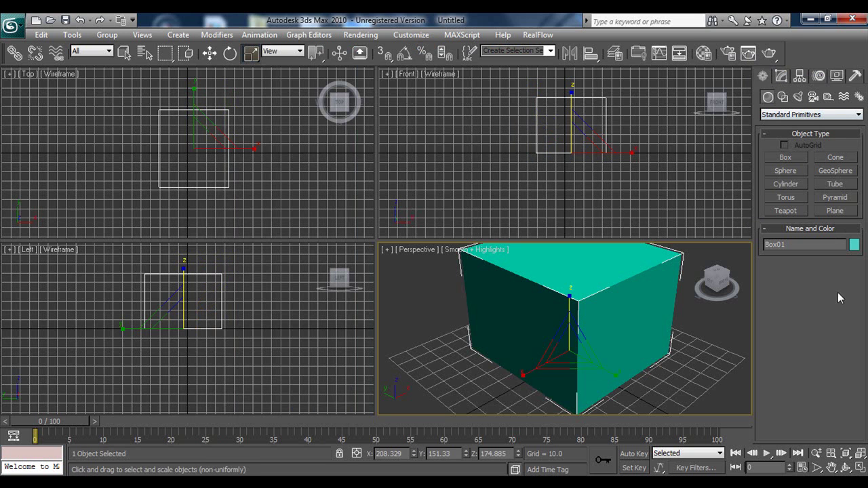
key(r)
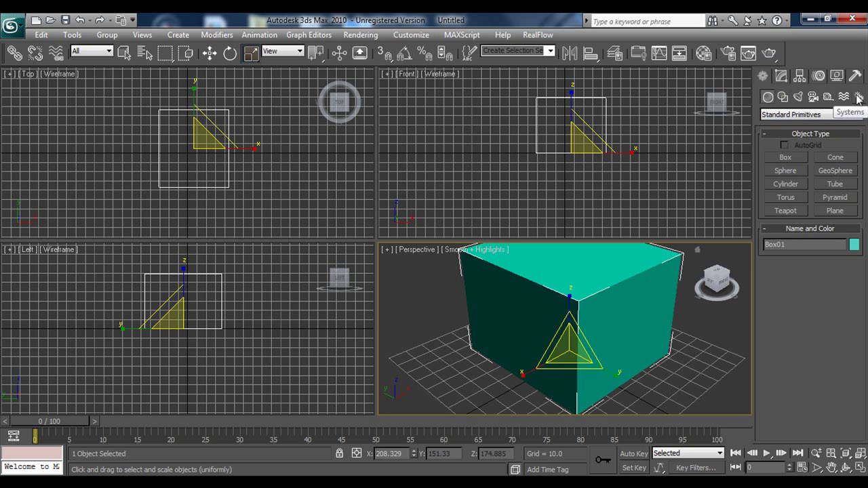
Browse the geometry categories, viewing the Particle Systems and Extended Primitives object types, and return to Standard Primitives.
click(787, 117)
click(787, 116)
click(787, 117)
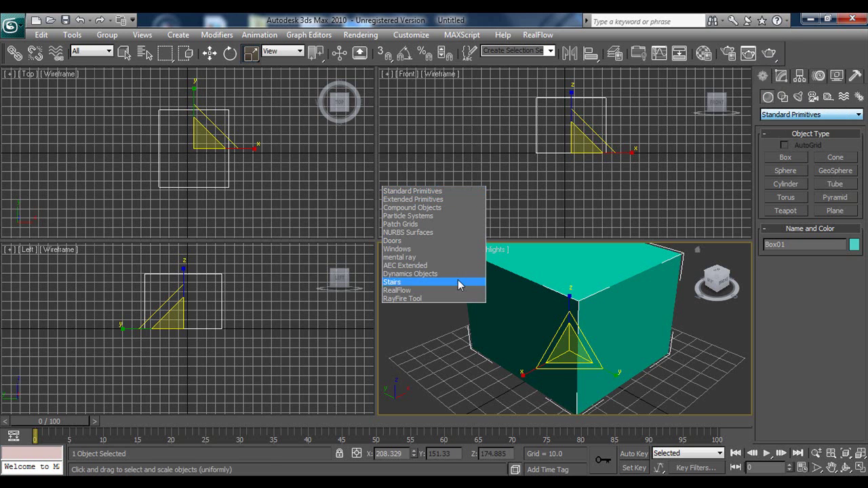
click(802, 117)
click(804, 118)
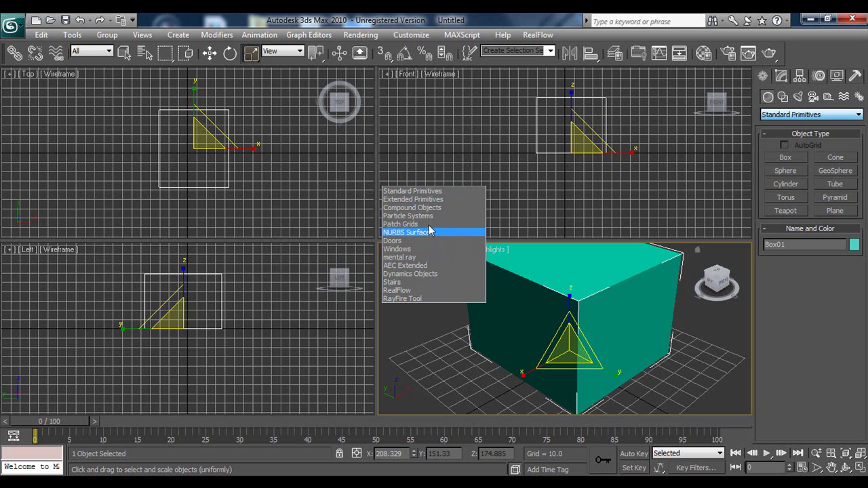
click(420, 215)
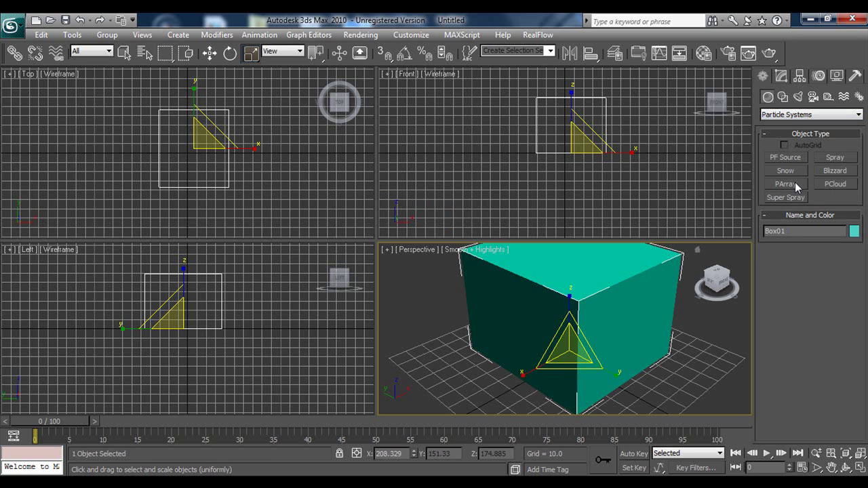
click(814, 115)
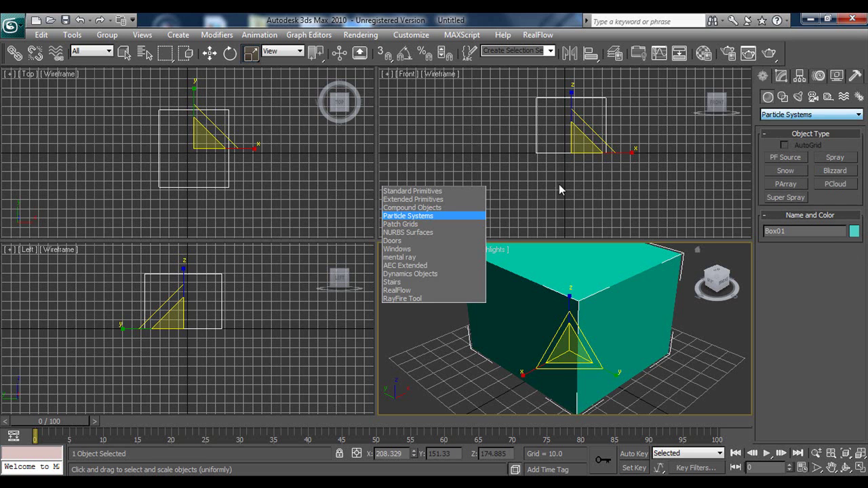
click(420, 200)
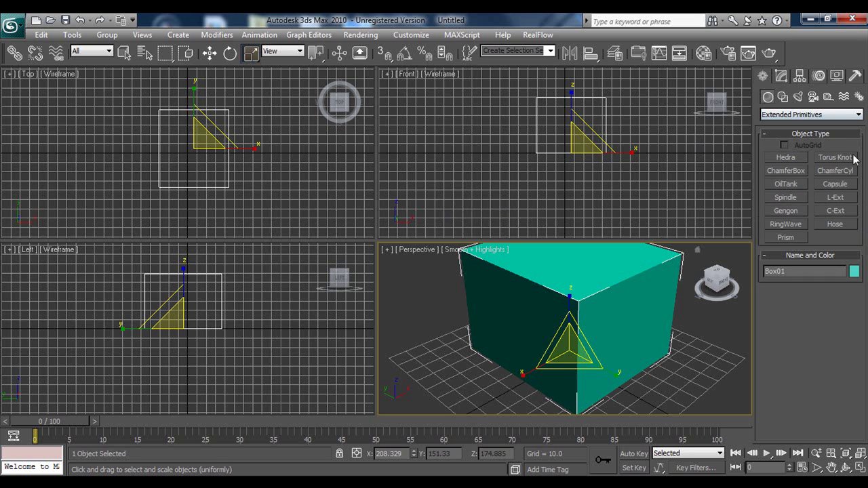
click(807, 115)
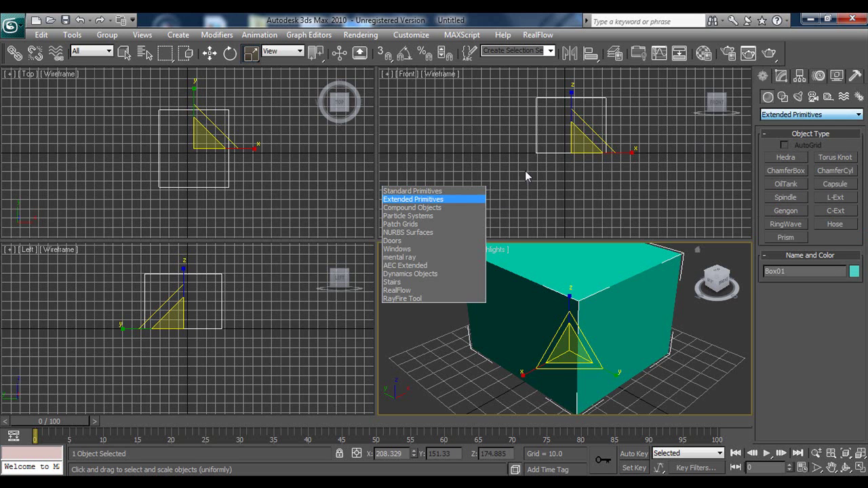
click(447, 190)
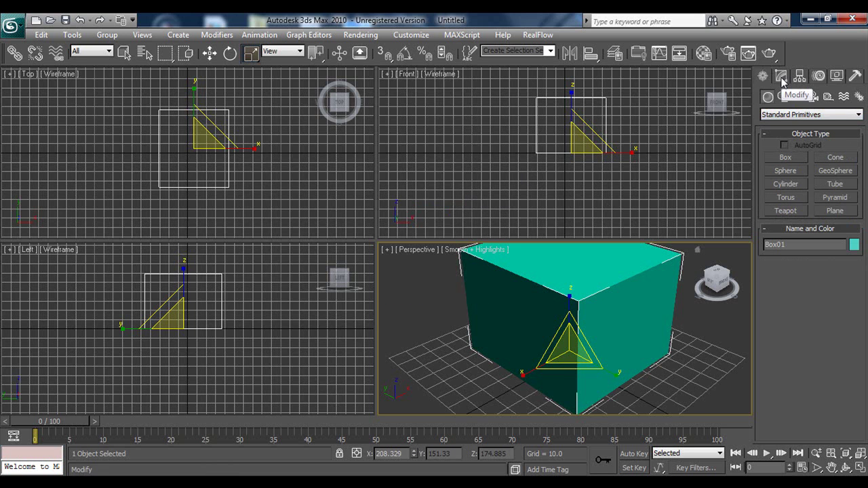
Look over the spline shape types and examine the Text spline's parameters, including its list of fonts.
click(784, 97)
click(809, 116)
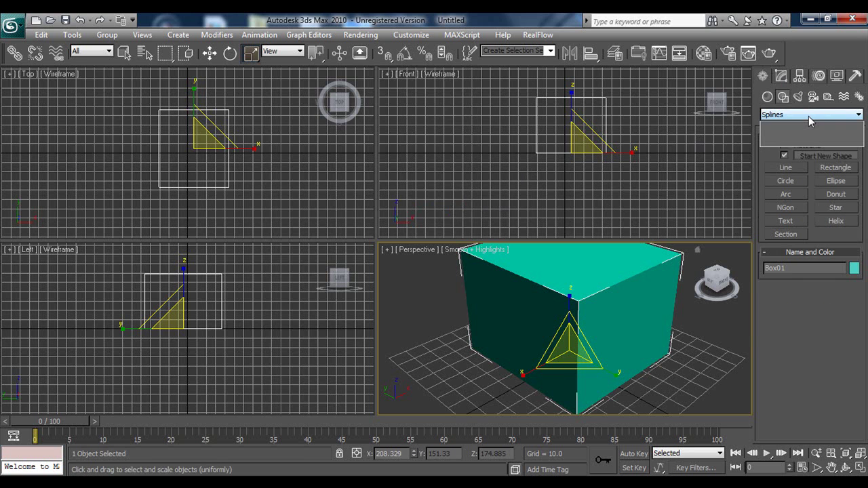
click(809, 123)
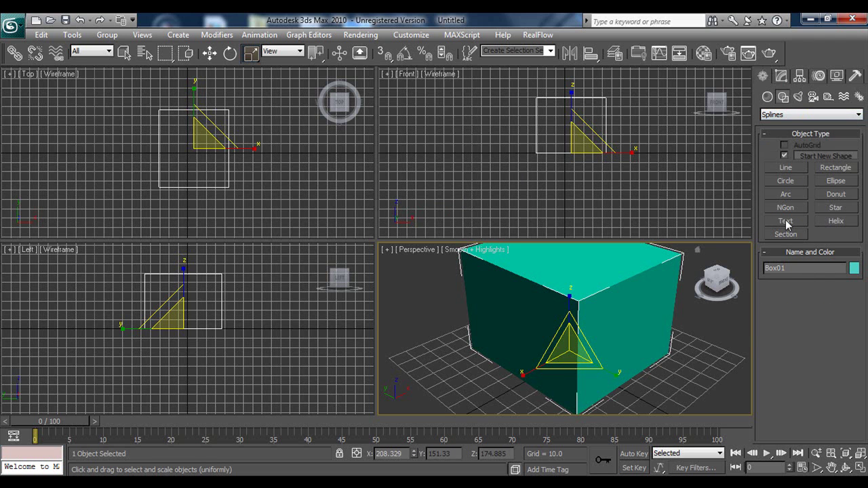
click(785, 222)
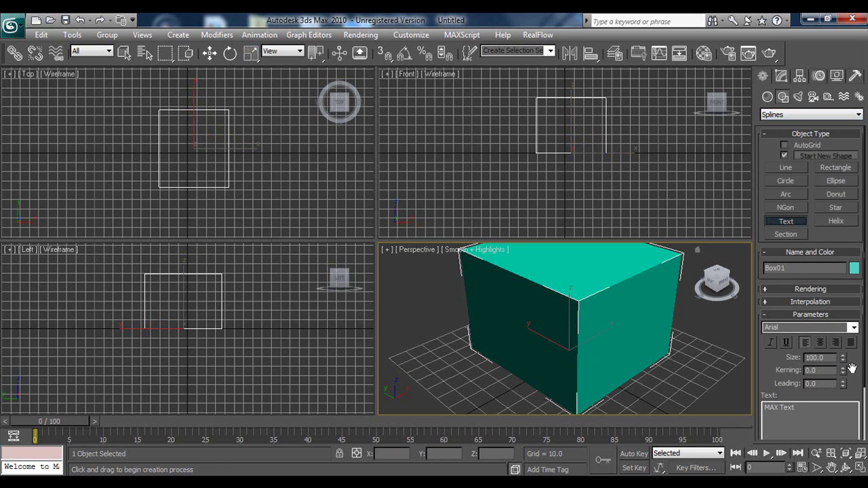
drag(852, 368, 845, 310)
click(854, 271)
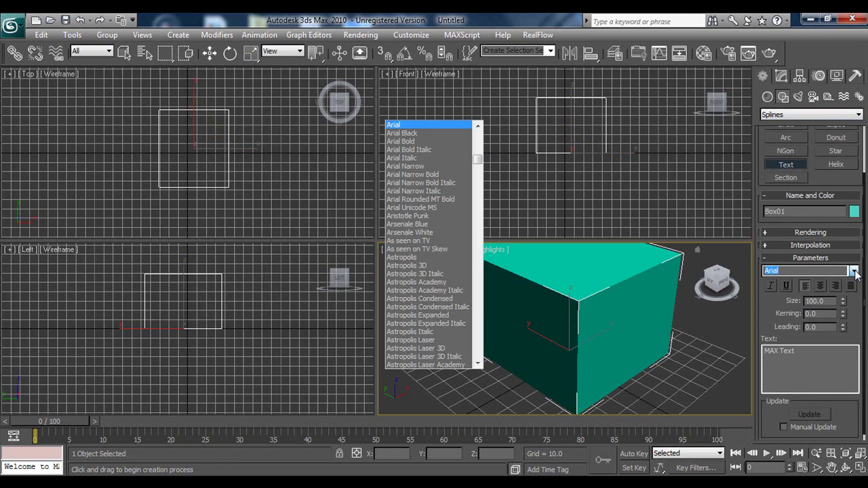
click(854, 270)
scroll(855, 271, down, 1)
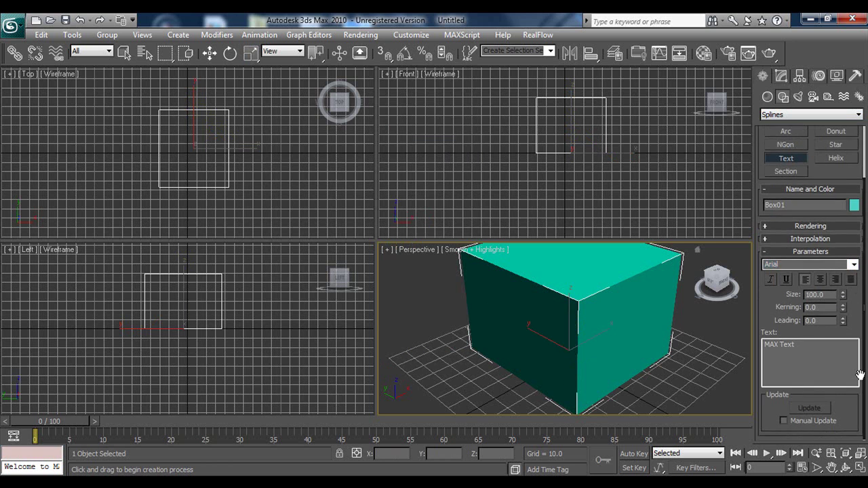
scroll(860, 261, up, 3)
Compare the photometric and standard light types, leaving the light category on Standard.
click(798, 96)
key(r)
click(811, 116)
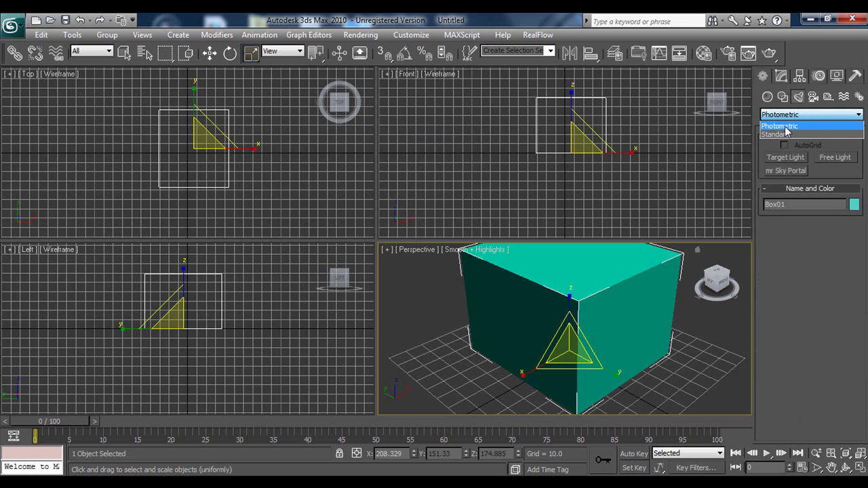
click(813, 134)
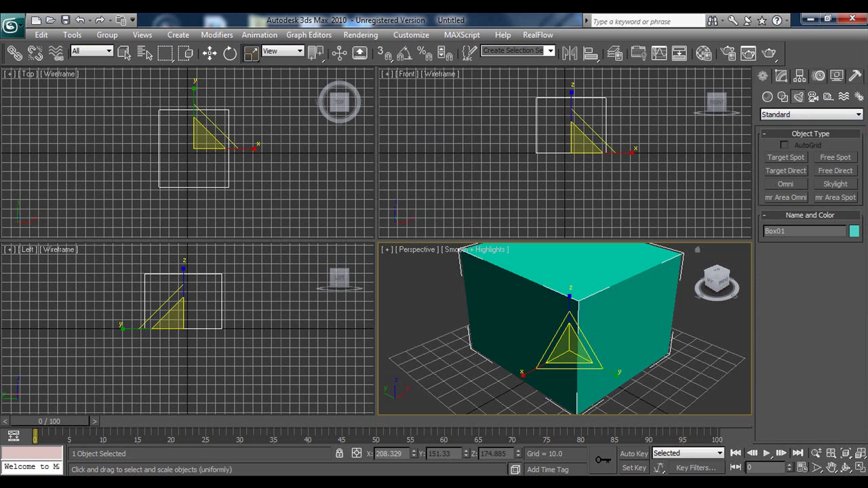
click(803, 120)
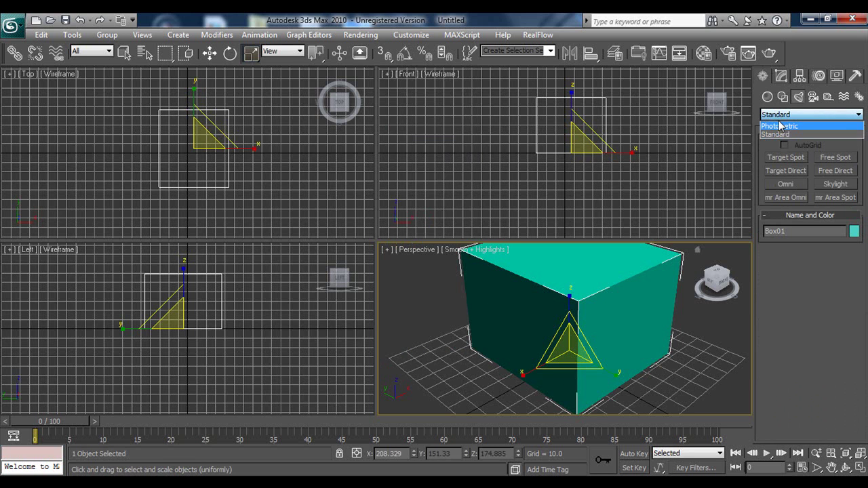
click(797, 116)
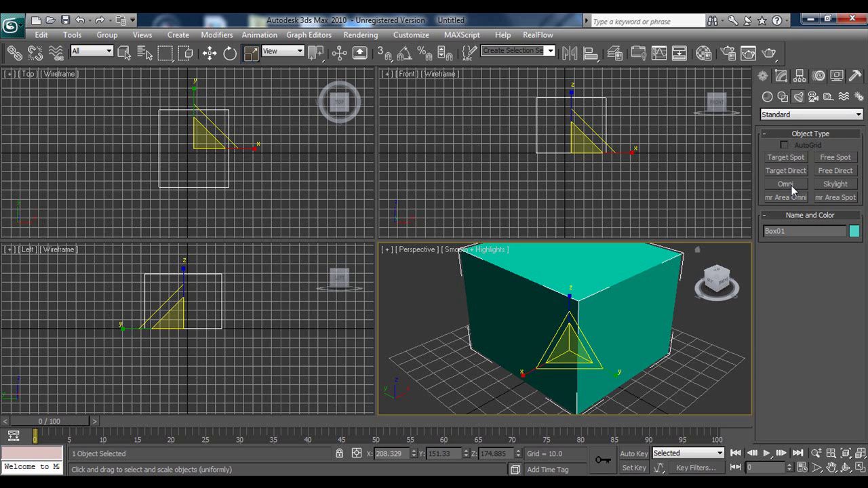
Look over the standard camera types, both in the creation options and among the Cameras commands for creating objects.
click(813, 99)
click(811, 115)
click(811, 126)
click(807, 115)
click(809, 125)
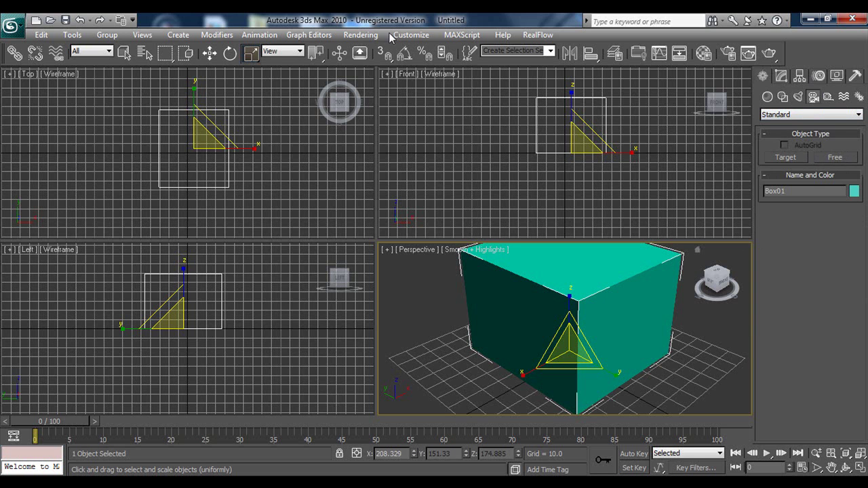
click(179, 35)
mouse_move(233, 229)
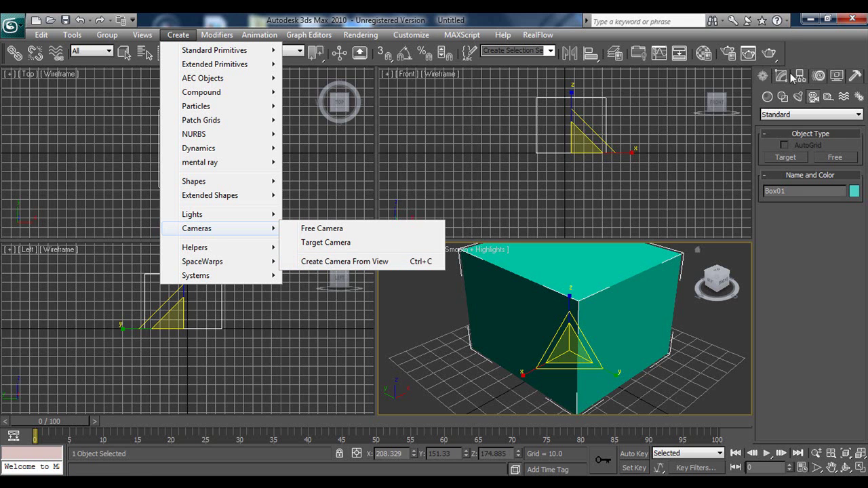
Review the standard helper objects and the space warp categories, keeping space warps on Forces.
click(828, 97)
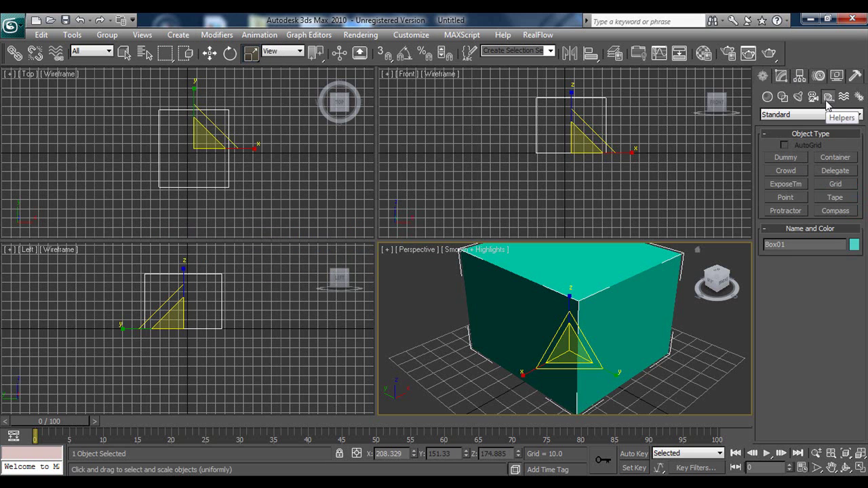
click(809, 115)
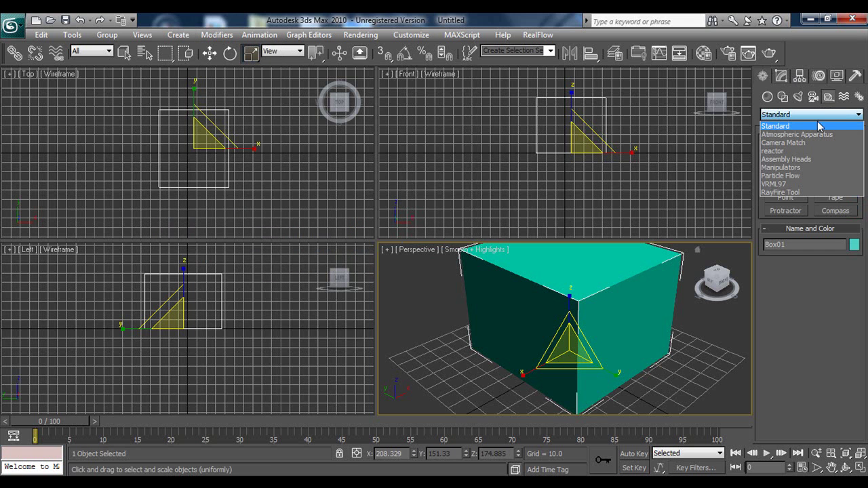
click(799, 118)
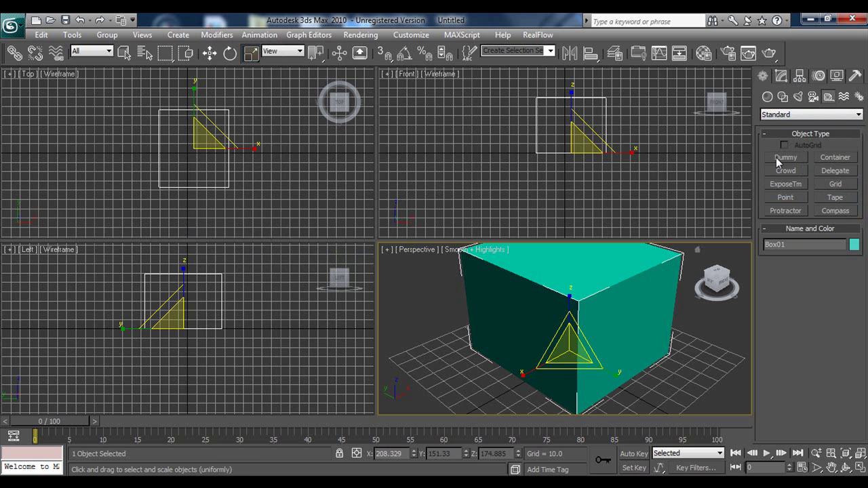
click(845, 98)
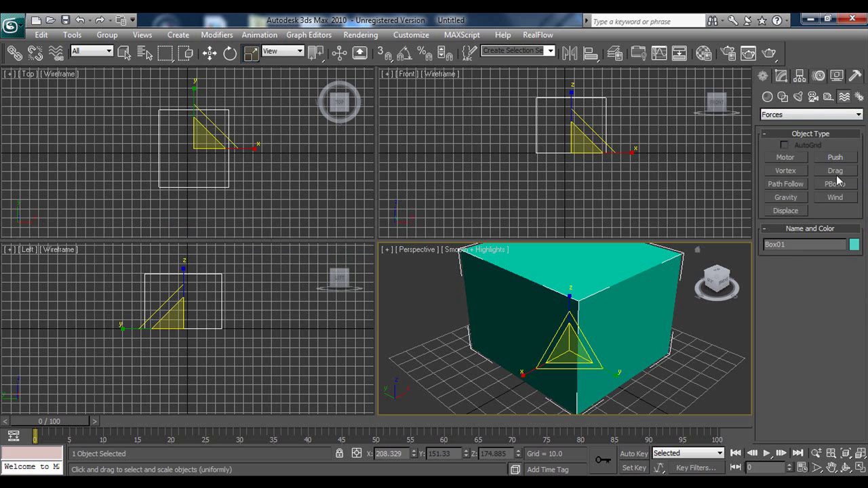
click(807, 115)
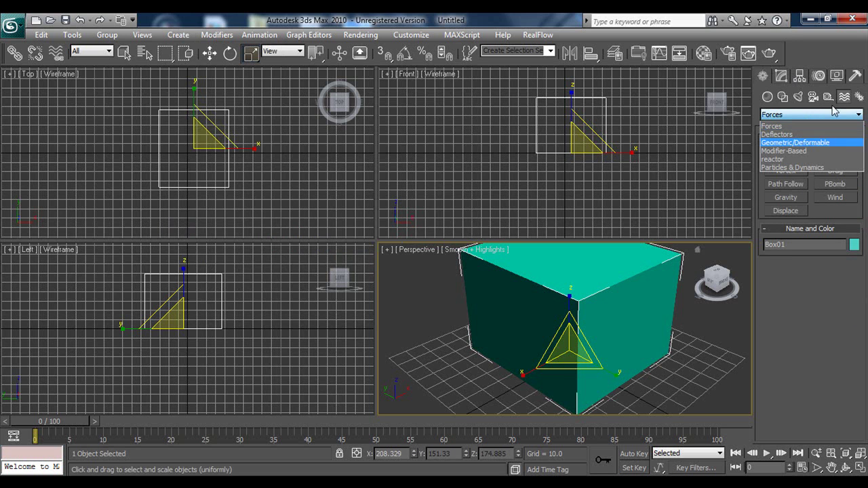
click(799, 126)
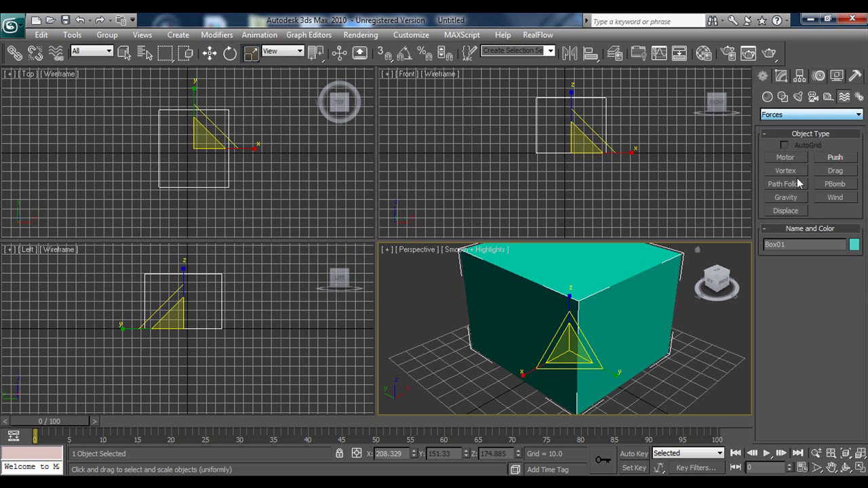
Look over the standard system objects, such as Bones, Sunlight and Biped, and their category list.
click(859, 97)
click(798, 115)
click(798, 127)
Review the box's modification parameters and browse the available modifiers without applying one.
click(781, 77)
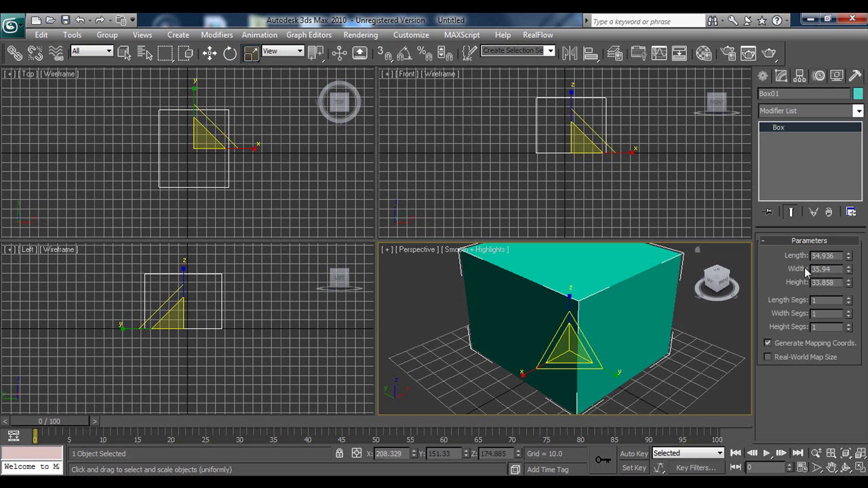
click(858, 110)
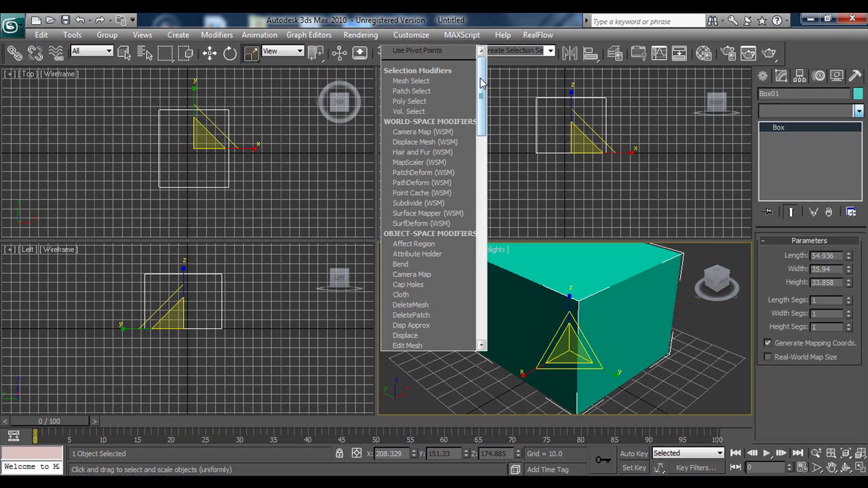
drag(481, 76, 488, 105)
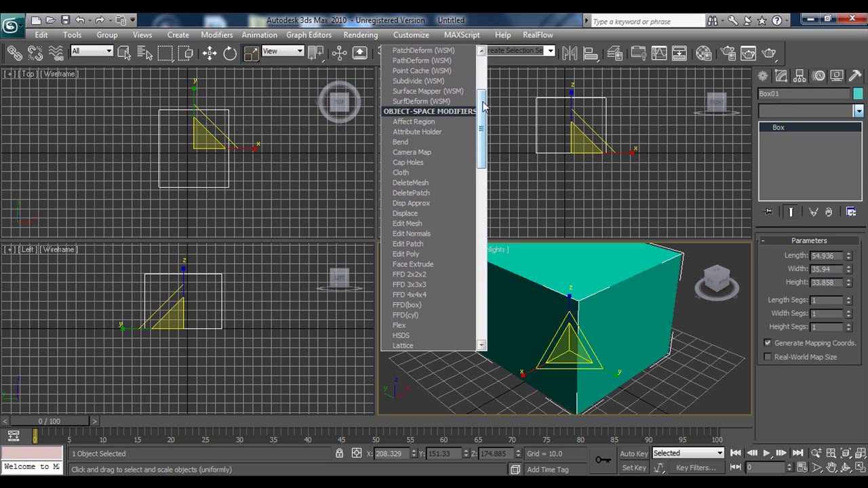
drag(486, 117, 486, 90)
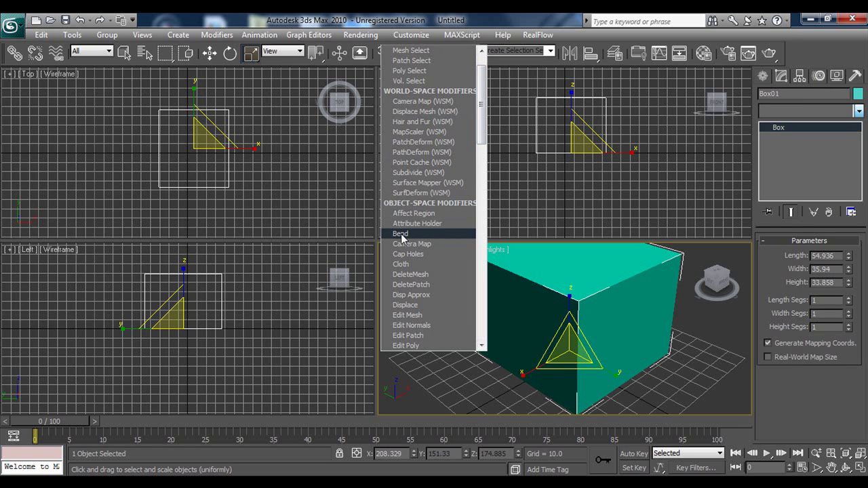
mouse_move(483, 74)
mouse_down()
mouse_move(481, 66)
mouse_move(480, 316)
mouse_move(478, 65)
mouse_up()
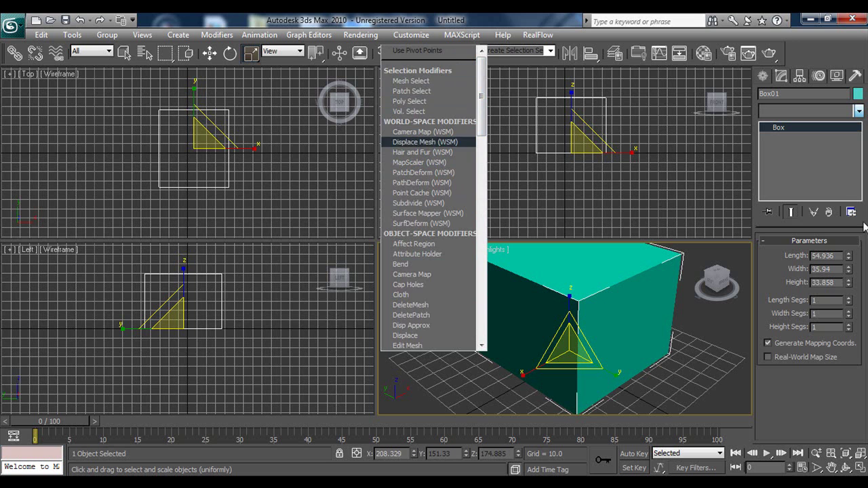
click(822, 148)
View the box's hierarchy, motion, display and utility options in turn, and return to the object creation options.
click(800, 76)
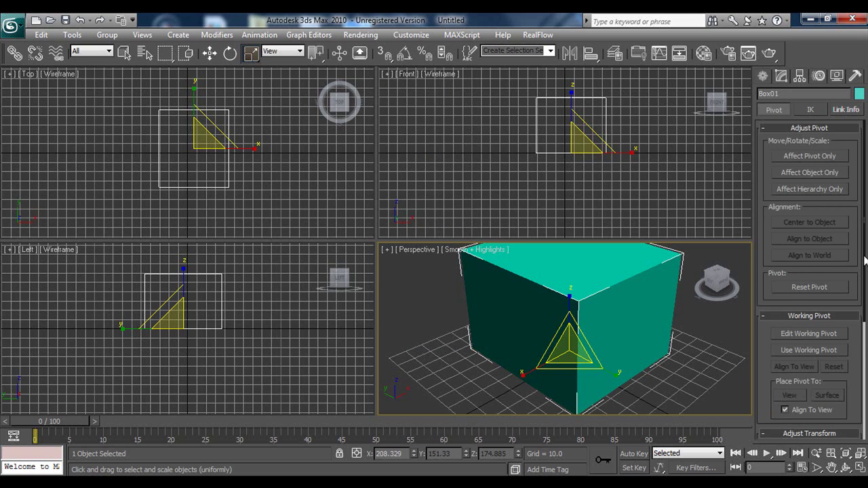
click(819, 76)
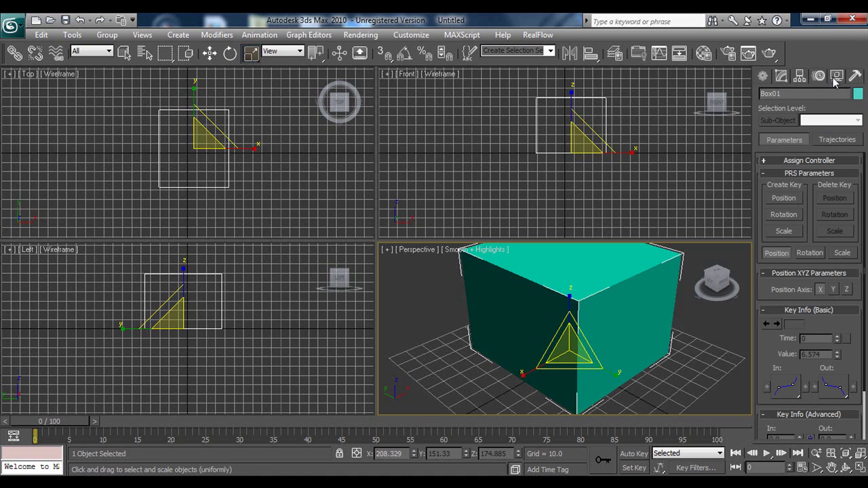
click(836, 77)
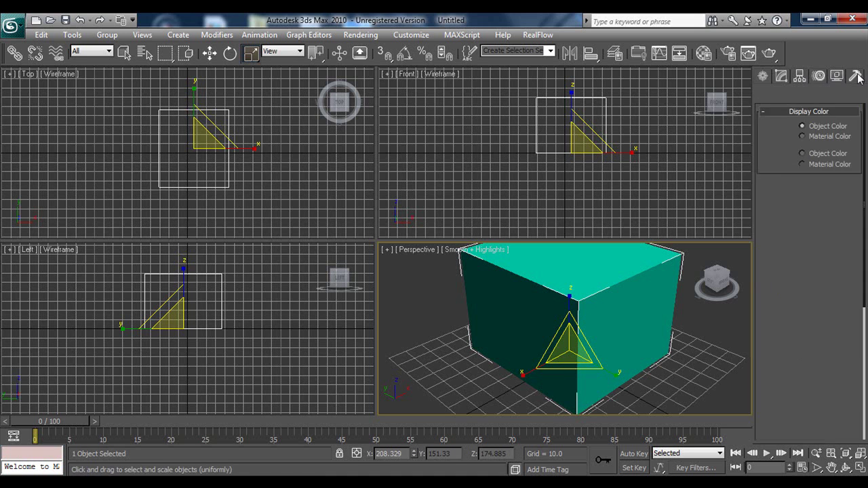
click(857, 77)
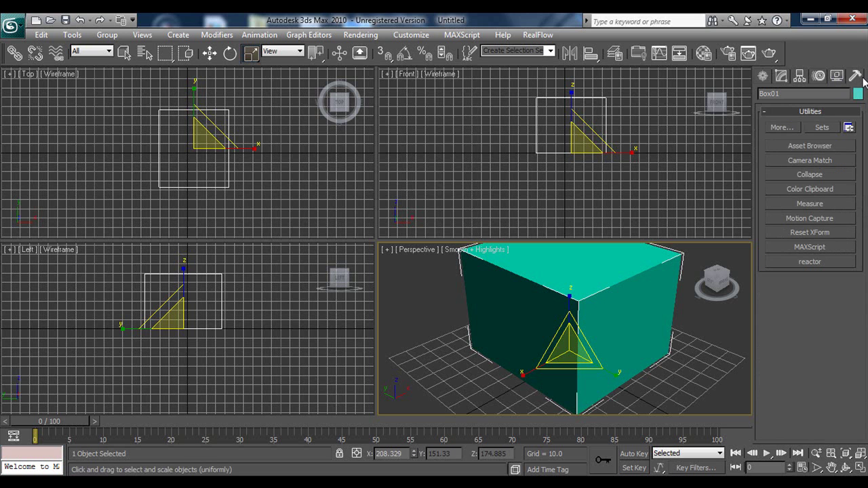
click(762, 76)
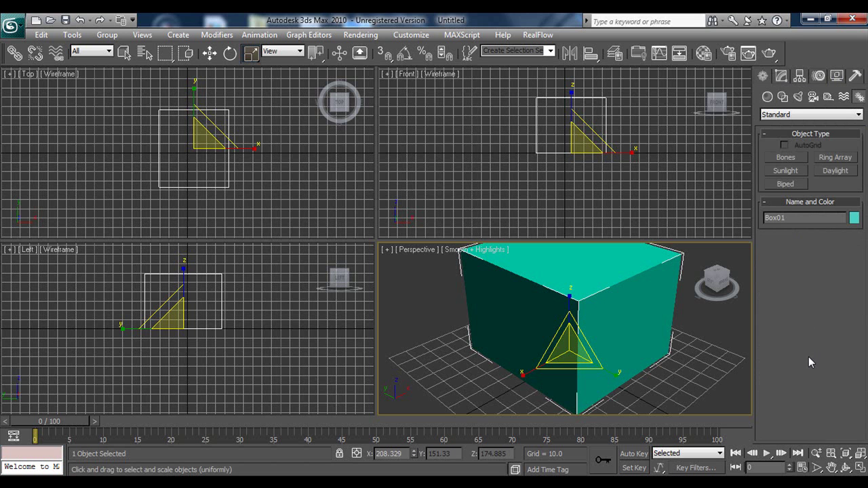
Scrub the animation timeline and return to frame 0, and scale the box down uniformly in the Perspective view.
drag(64, 423, 130, 422)
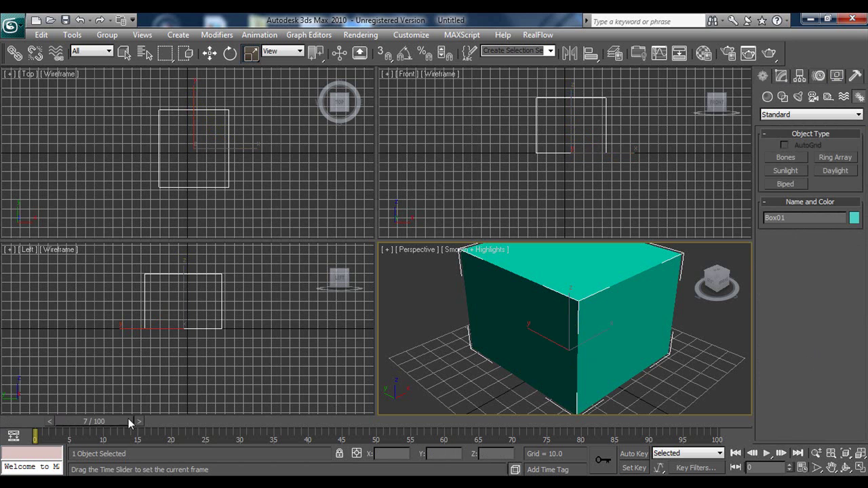
drag(209, 424, 40, 422)
key(r)
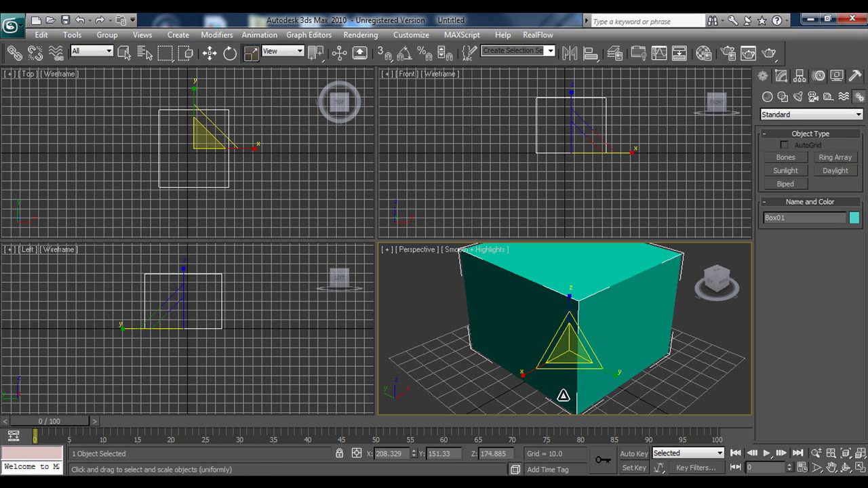
drag(560, 396, 457, 397)
Animate the box's scale with Auto Key by enlarging it uniformly at frame 50, and return to frame 0 with Auto Key off.
click(634, 454)
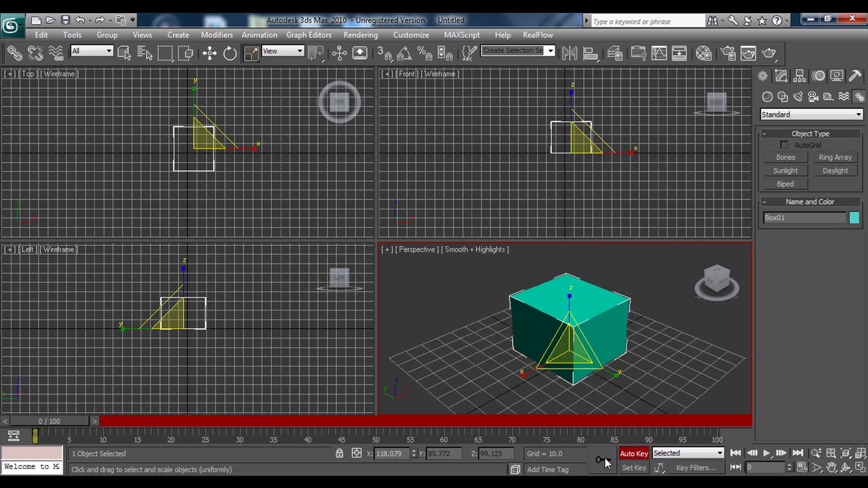
drag(88, 419, 386, 438)
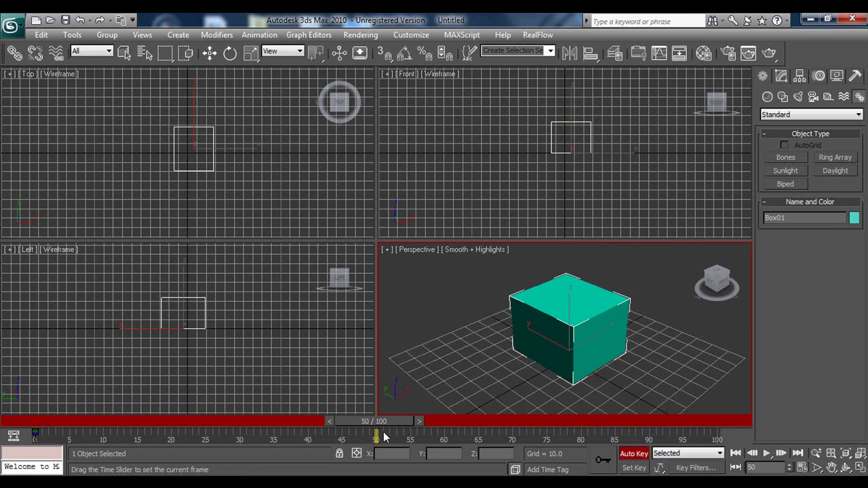
drag(563, 339, 576, 213)
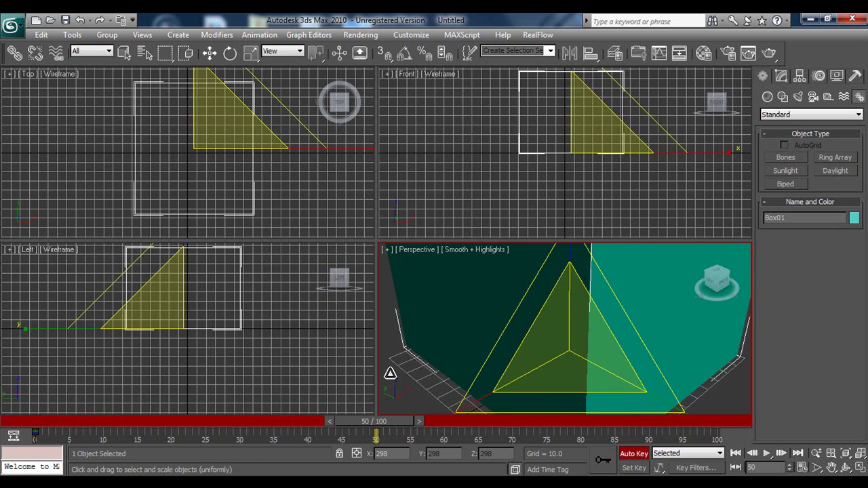
key(ctrl+z)
click(635, 453)
drag(323, 425, 2, 426)
key(r)
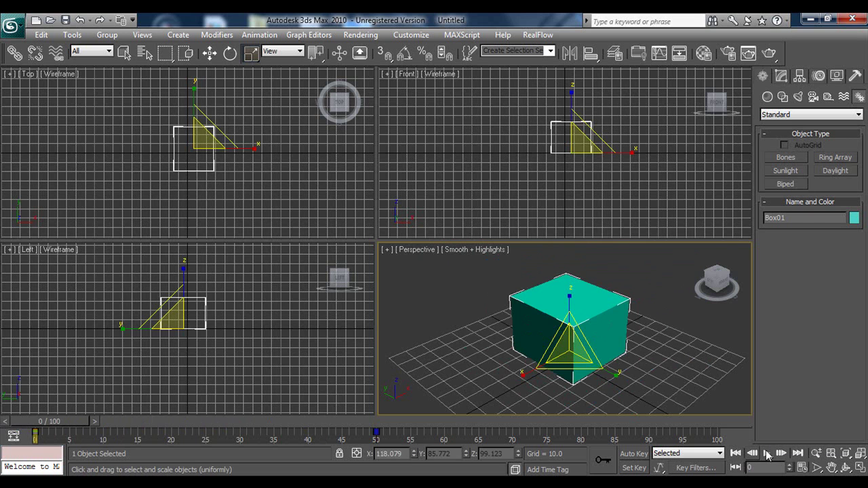
Review the frame rate and playback speed options in the time configuration, and rescale the animation to an end time of 200.
click(803, 467)
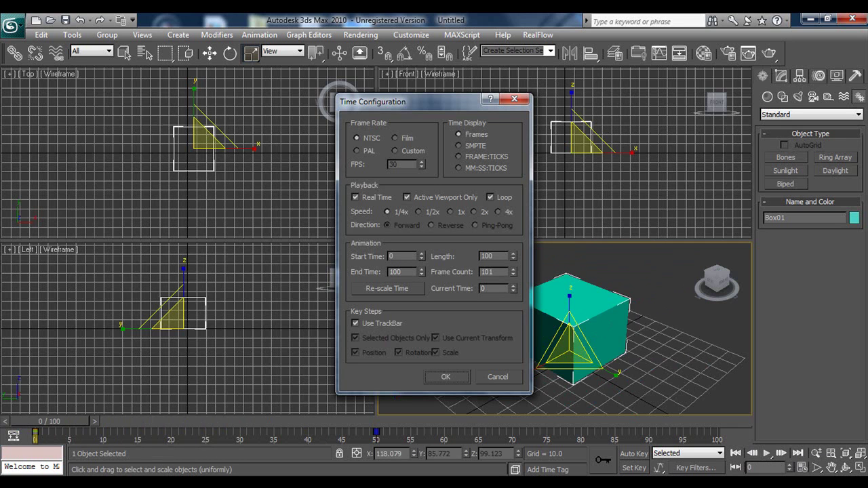
click(396, 150)
click(358, 138)
click(450, 212)
click(401, 290)
drag(433, 152, 584, 151)
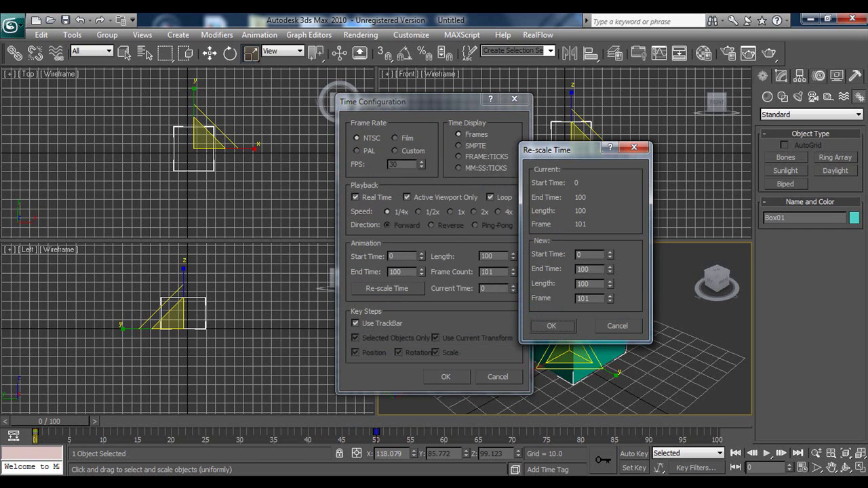
double_click(595, 270)
text(2)
click(553, 327)
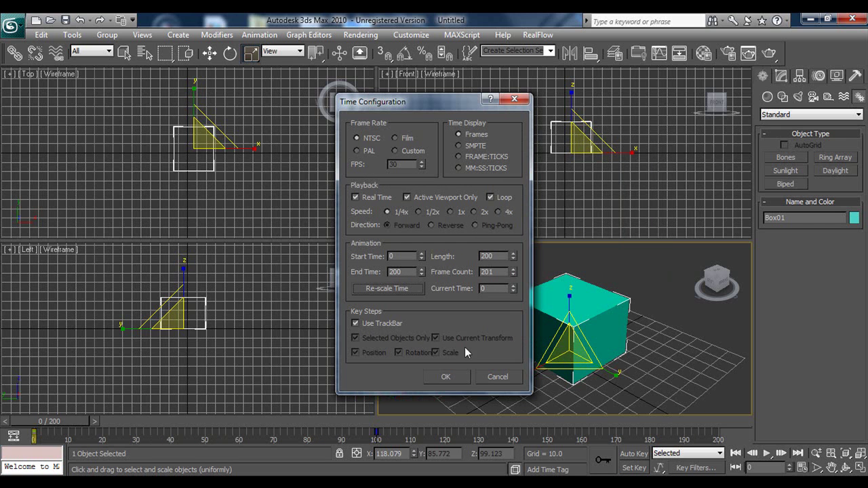
click(443, 377)
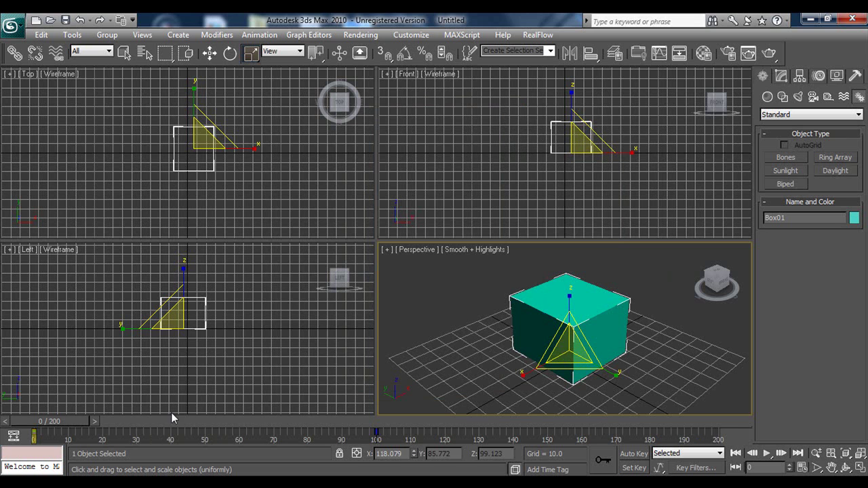
Move the box's key at frame 100 to frame 50, and look at the time configuration without changing it.
drag(376, 431, 205, 432)
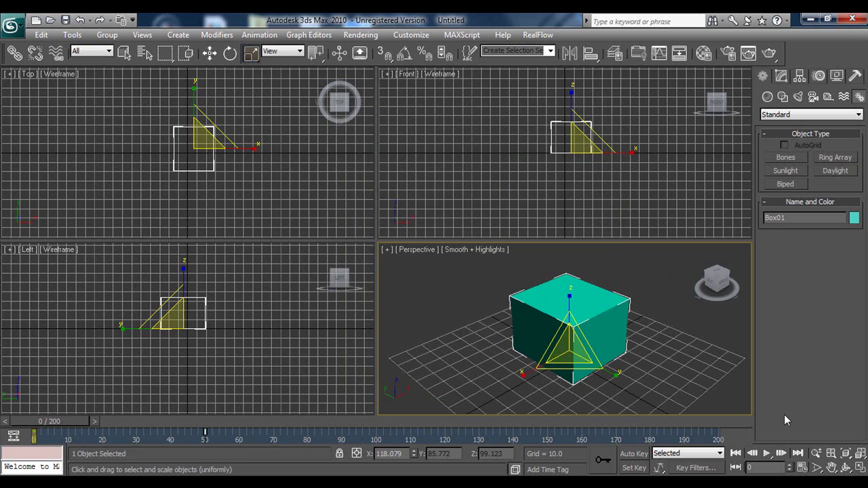
click(802, 467)
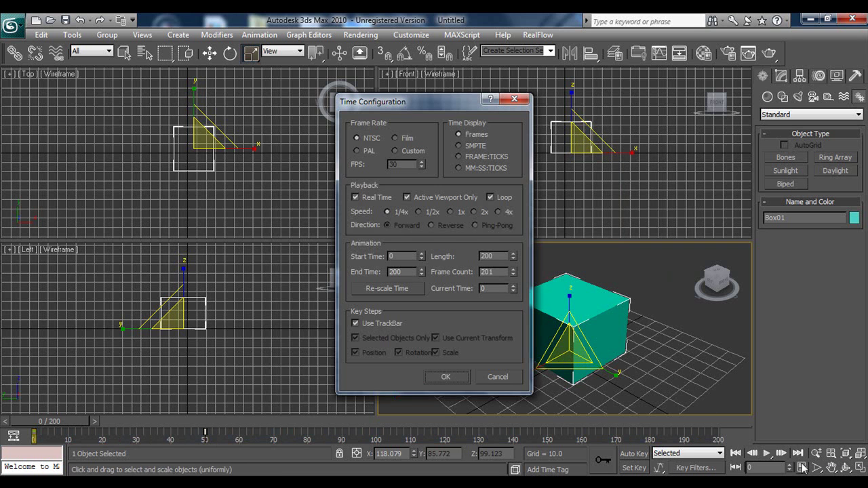
click(517, 100)
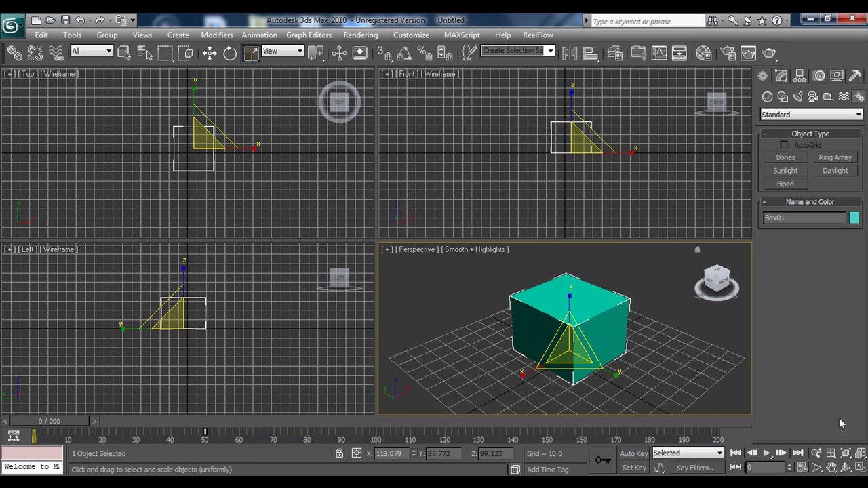
Zoom in on the box in the Perspective viewport, look over the zoom tools, maximize the viewport and activate Zoom All.
click(816, 453)
drag(596, 324, 583, 315)
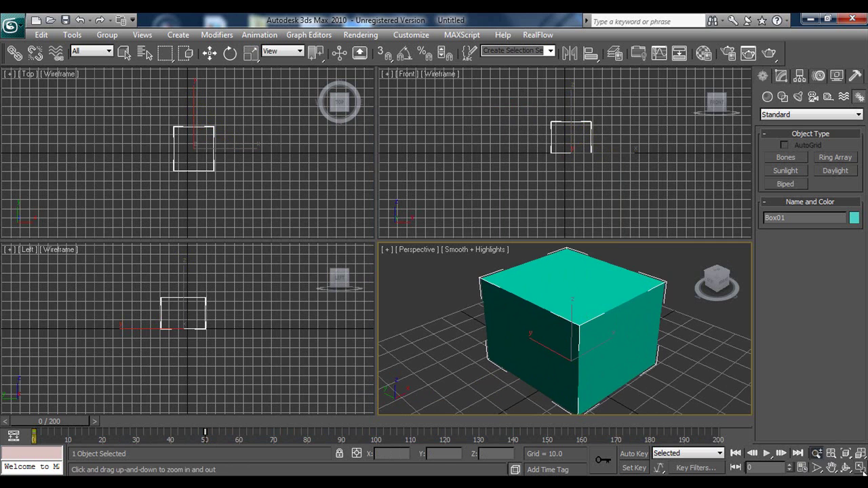
click(832, 454)
drag(845, 453, 838, 427)
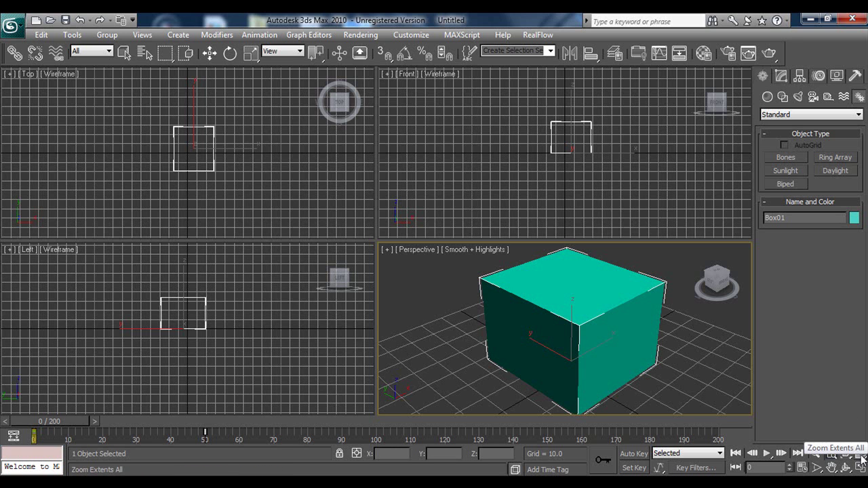
click(860, 468)
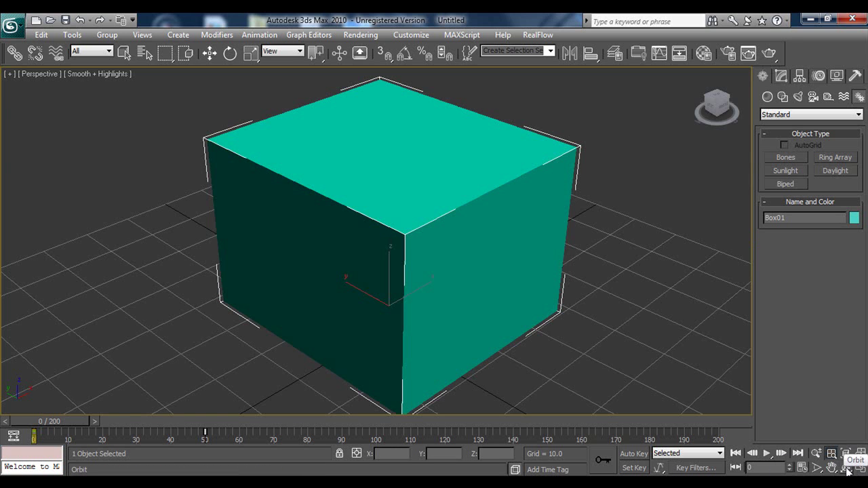
click(831, 453)
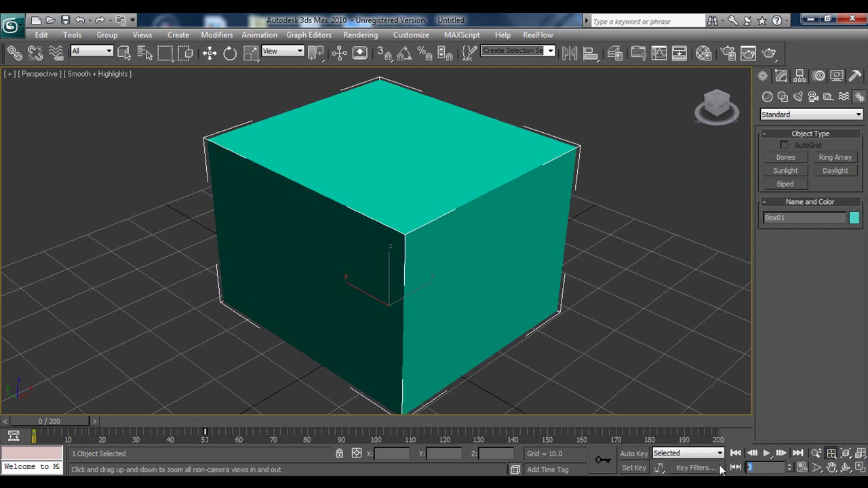
Jump to frame 50 to check the box's animated scale, and go back to frame 0.
text(50)
key(Return)
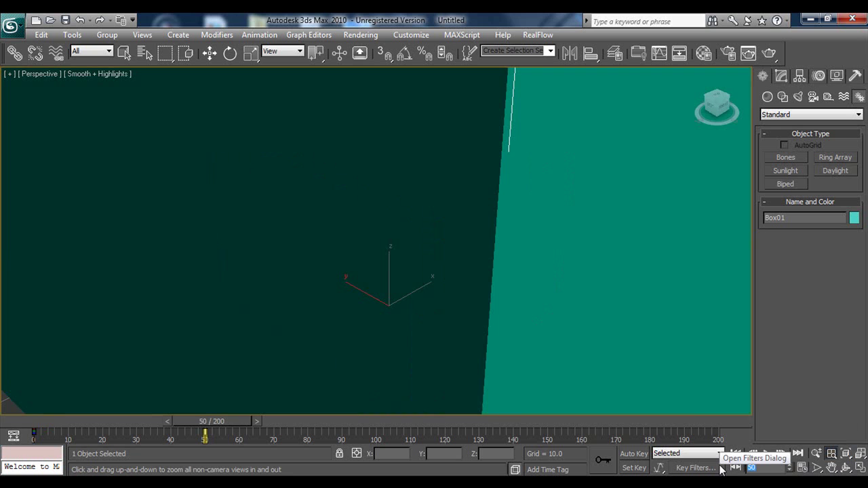
text(0)
key(Return)
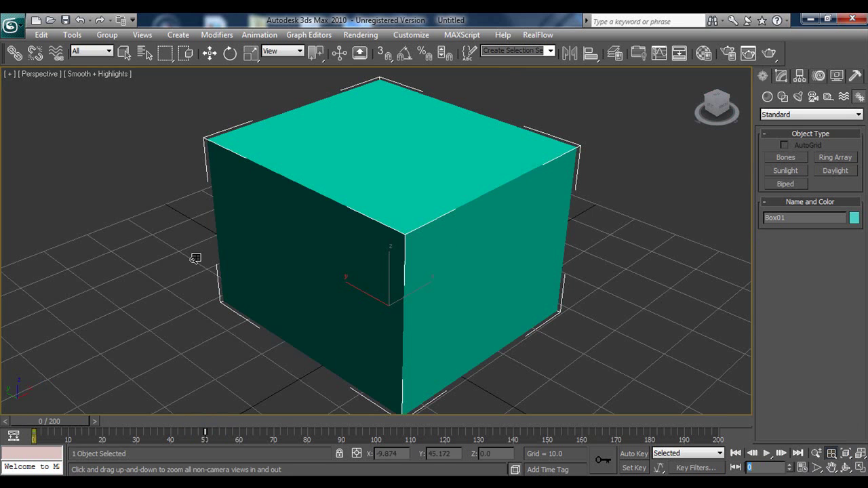
Orbit the maximized Perspective view with the ViewCube until it faces the front of the box.
mouse_move(718, 99)
mouse_down()
mouse_move(702, 76)
mouse_move(711, 129)
mouse_move(707, 101)
mouse_up()
click(719, 104)
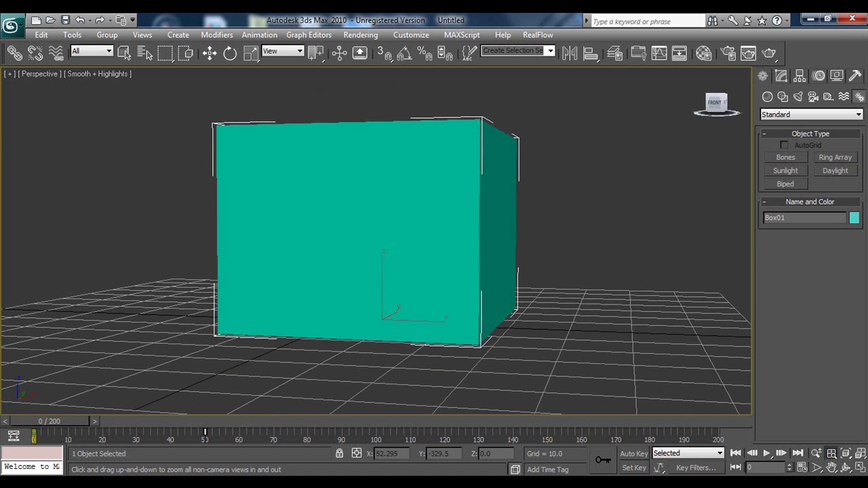